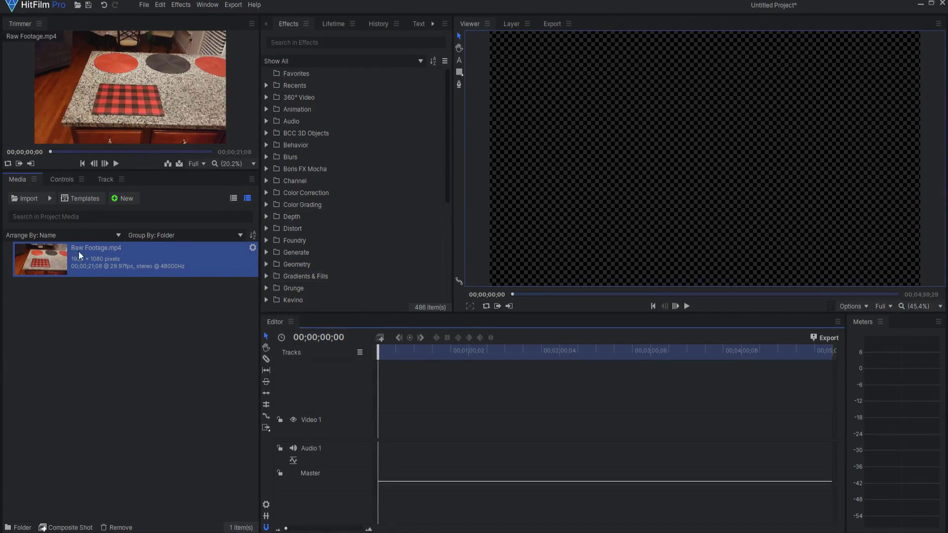
- Drag Raw Footage.mp4 onto the timeline with its video and audio tracks
drag(79, 252, 376, 430)
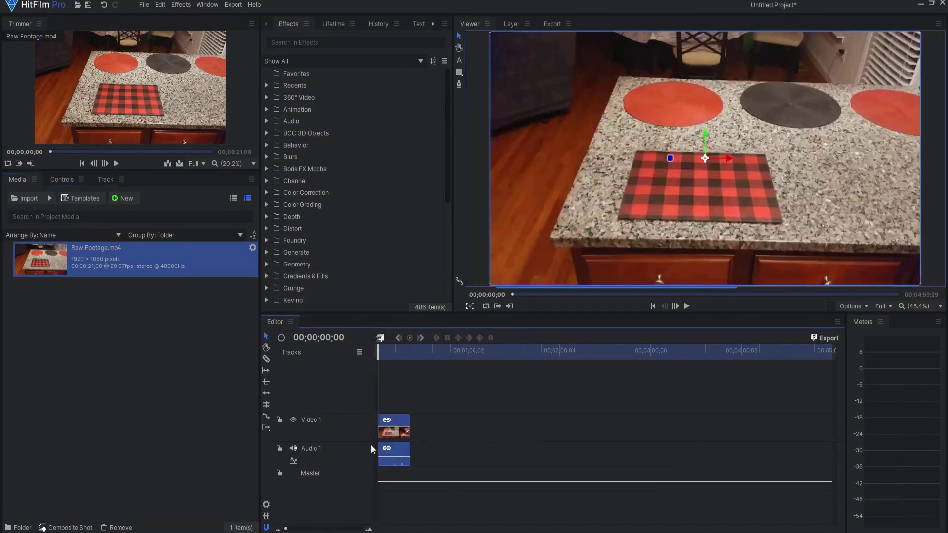
- Split the clip at 03;29, where the glass is set down
drag(286, 529, 331, 526)
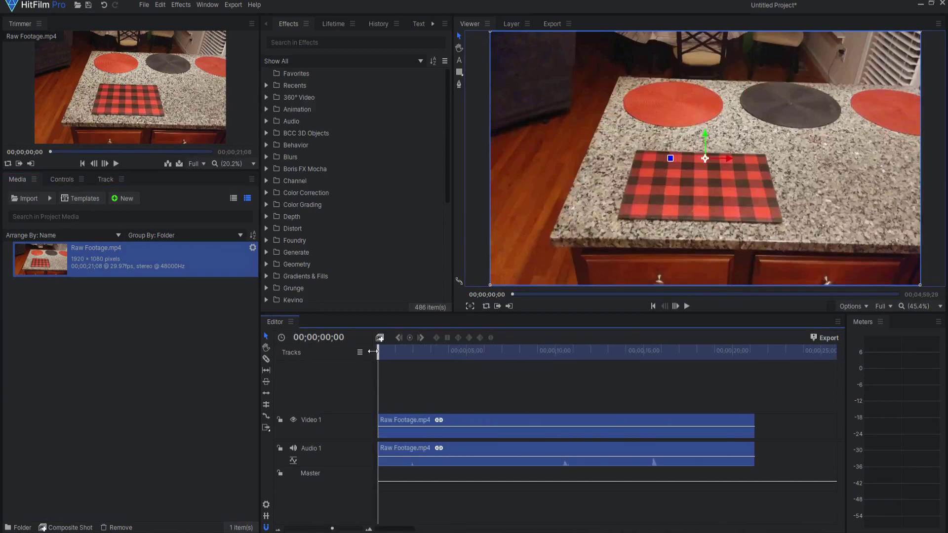
drag(372, 353, 419, 347)
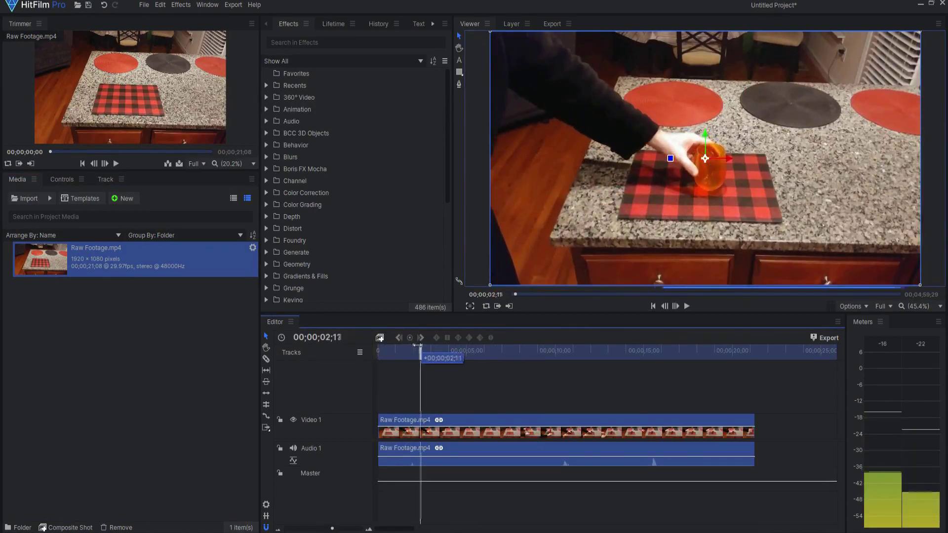
mouse_move(418, 347)
mouse_down()
mouse_move(450, 337)
mouse_move(726, 359)
mouse_move(419, 355)
mouse_move(445, 355)
mouse_up()
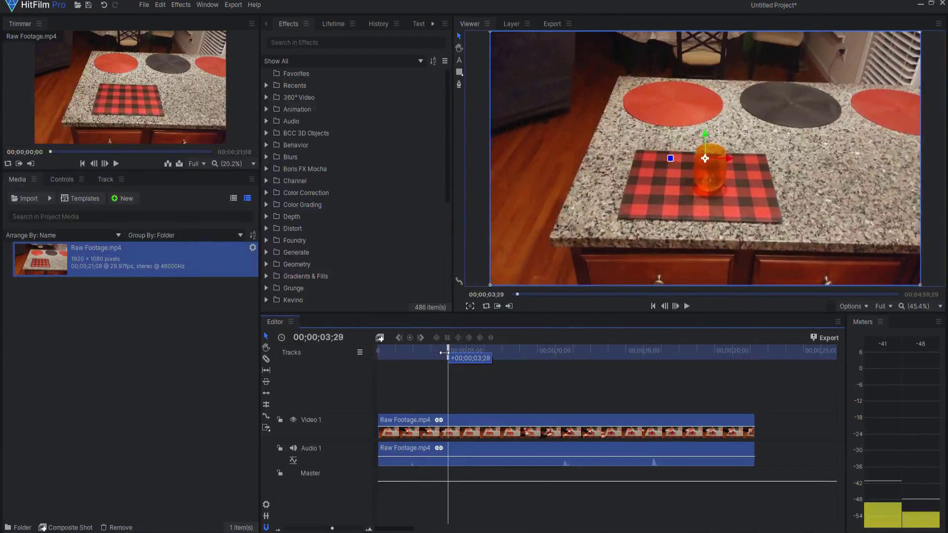
click(449, 423)
- Split again at 14;08 and ripple delete the middle piece
drag(449, 354, 631, 355)
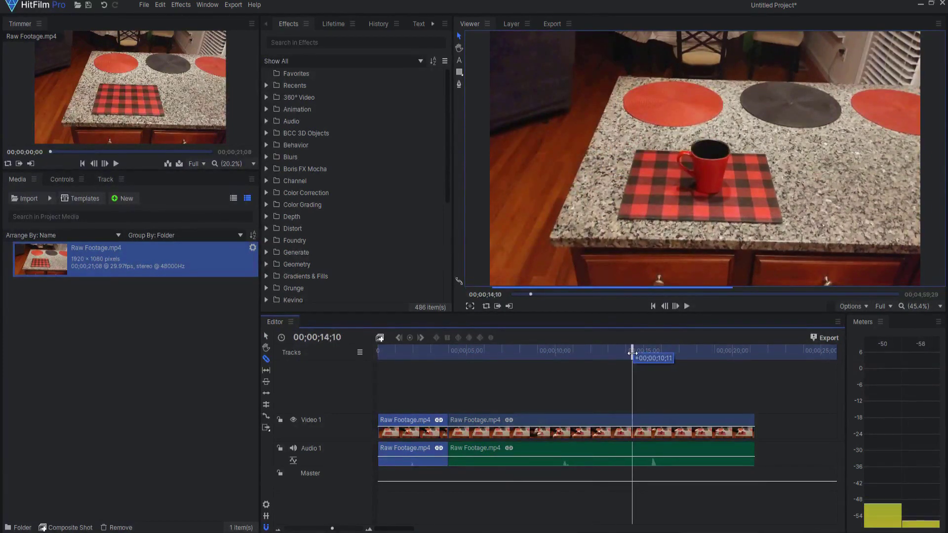
click(631, 420)
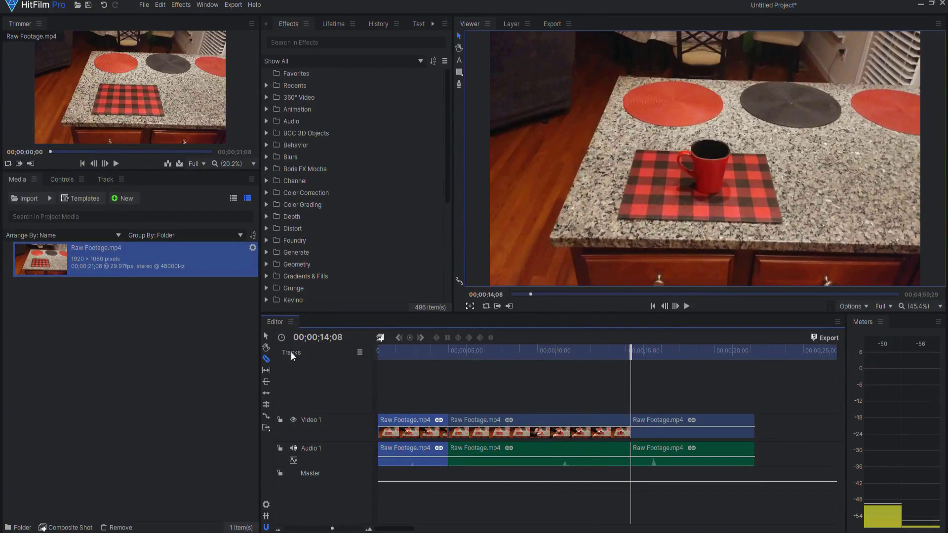
click(526, 416)
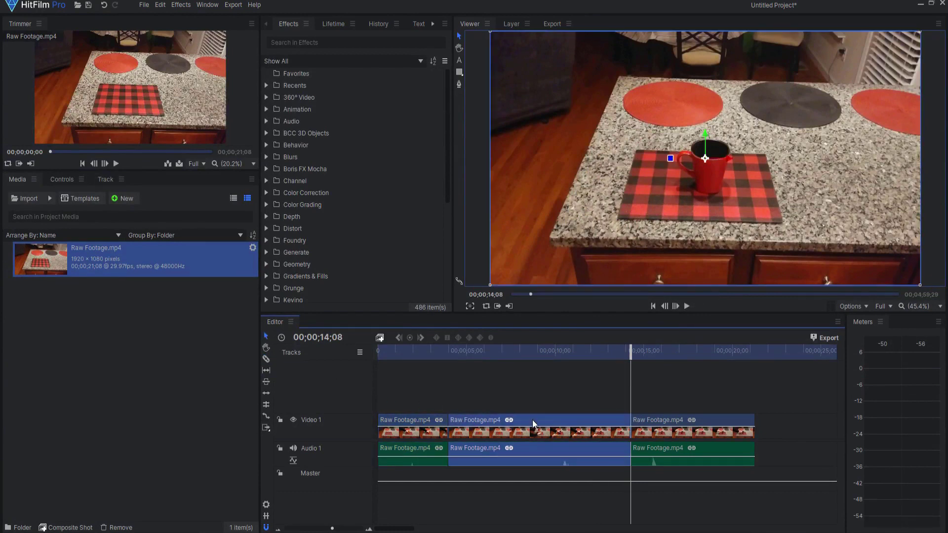
right_click(532, 420)
click(556, 391)
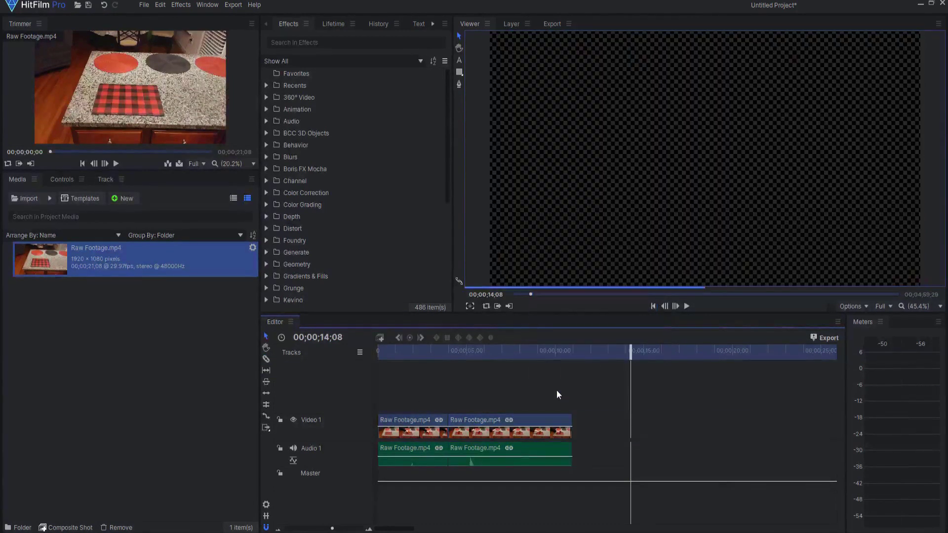
key(Home)
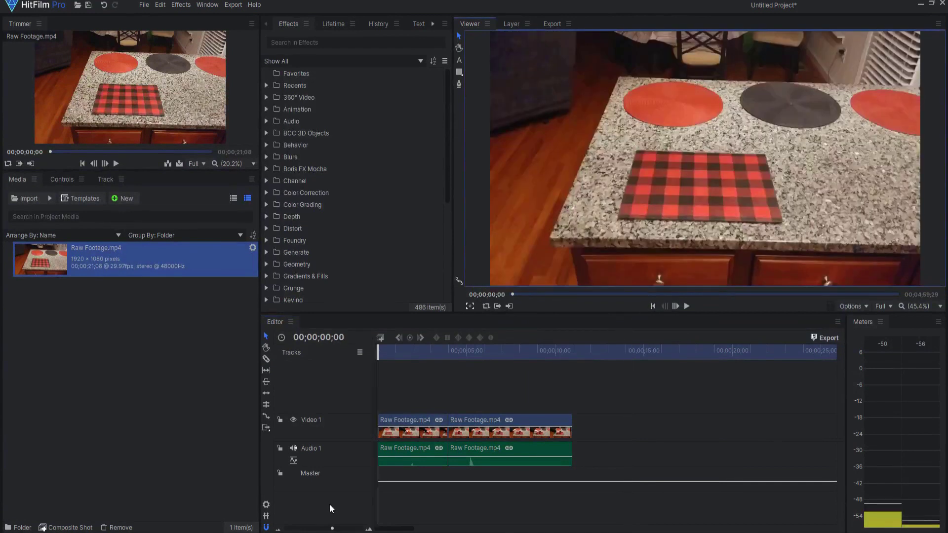
- Alt-drag a copy of the first clip onto a new Video 2 track
drag(333, 530, 337, 529)
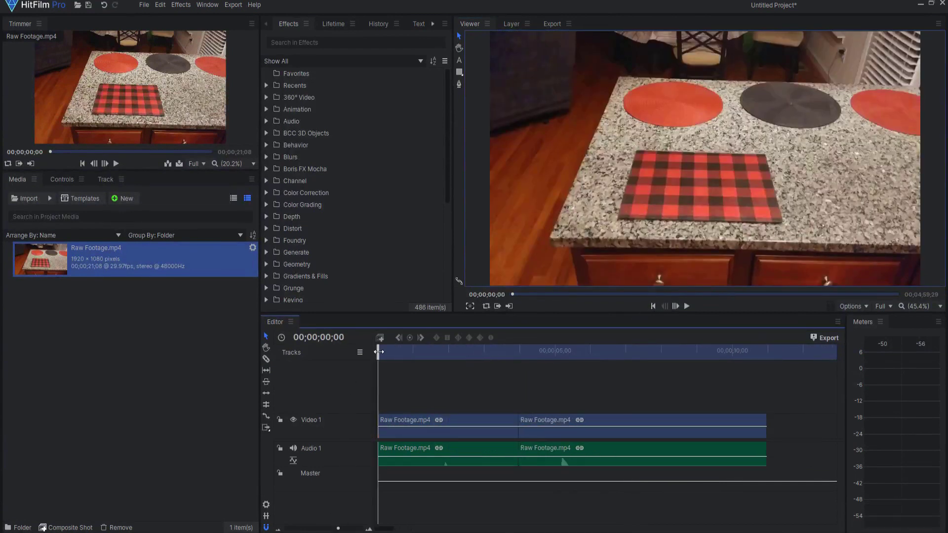
drag(379, 351, 560, 357)
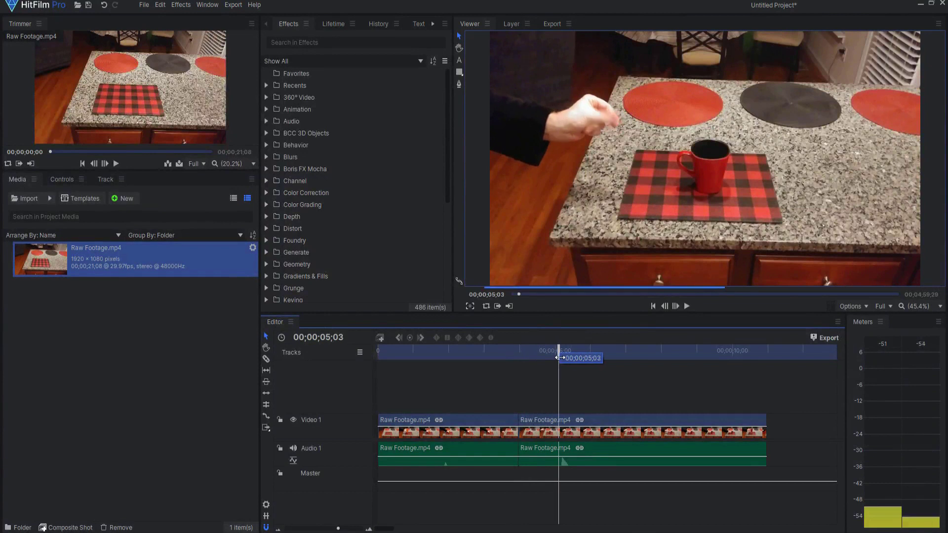
click(475, 422)
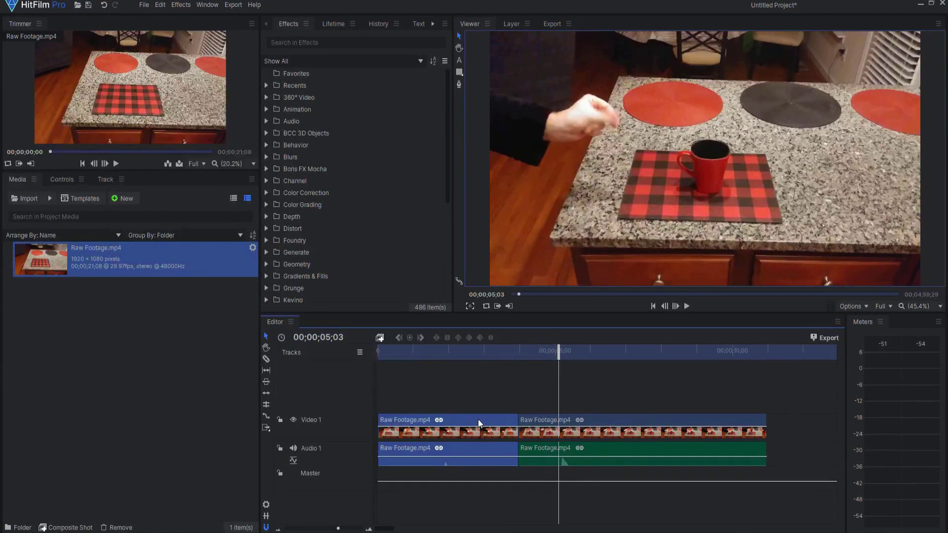
drag(477, 419, 478, 404)
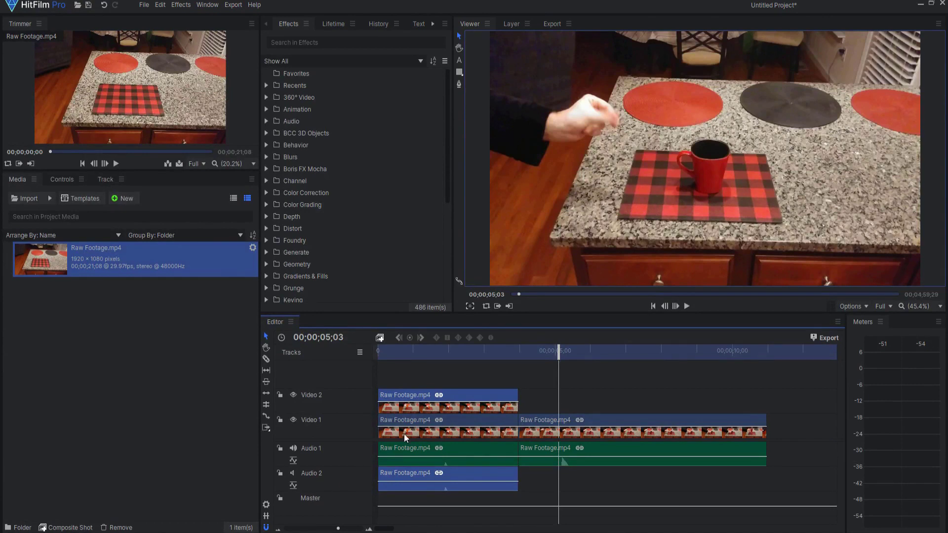
- Extend the upper copy's right edge past the cut to about 05;03
drag(520, 397, 561, 398)
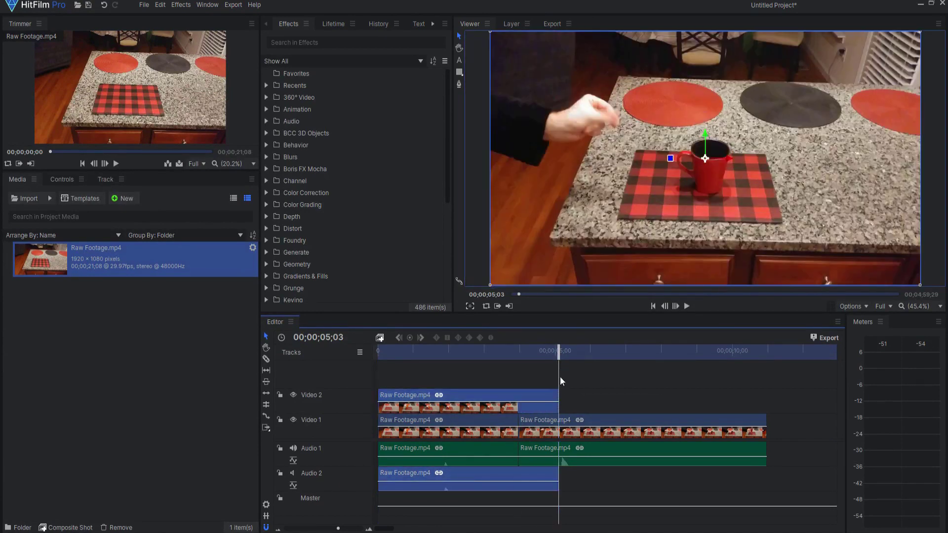
drag(559, 350, 560, 351)
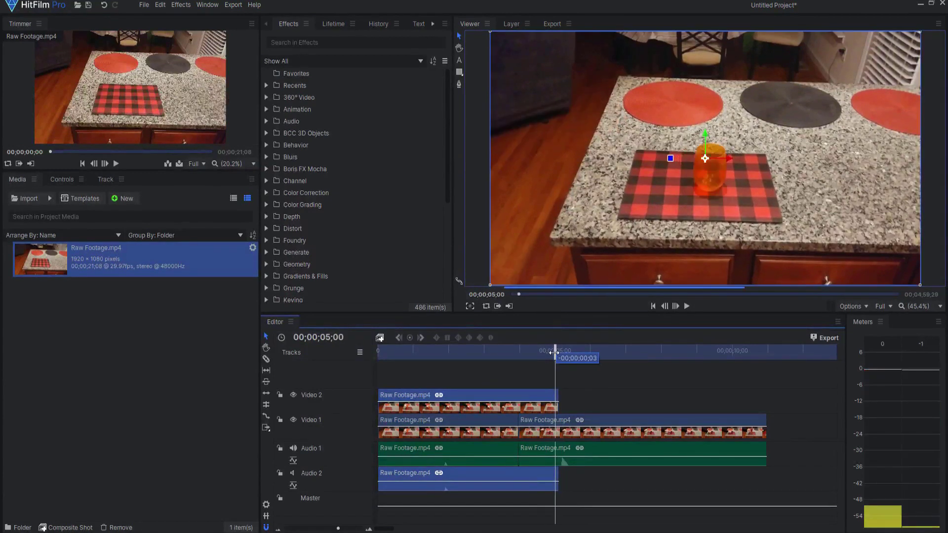
drag(558, 352, 548, 353)
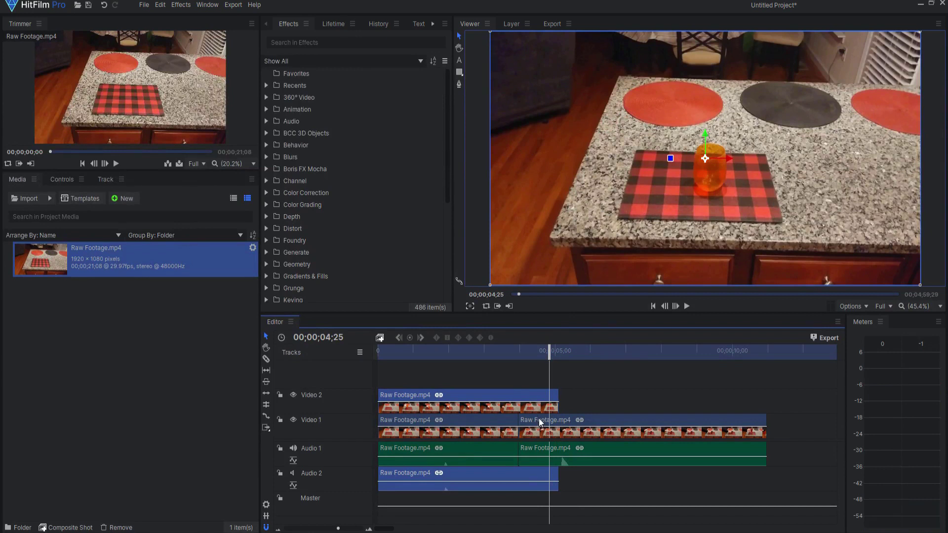
drag(549, 352, 560, 353)
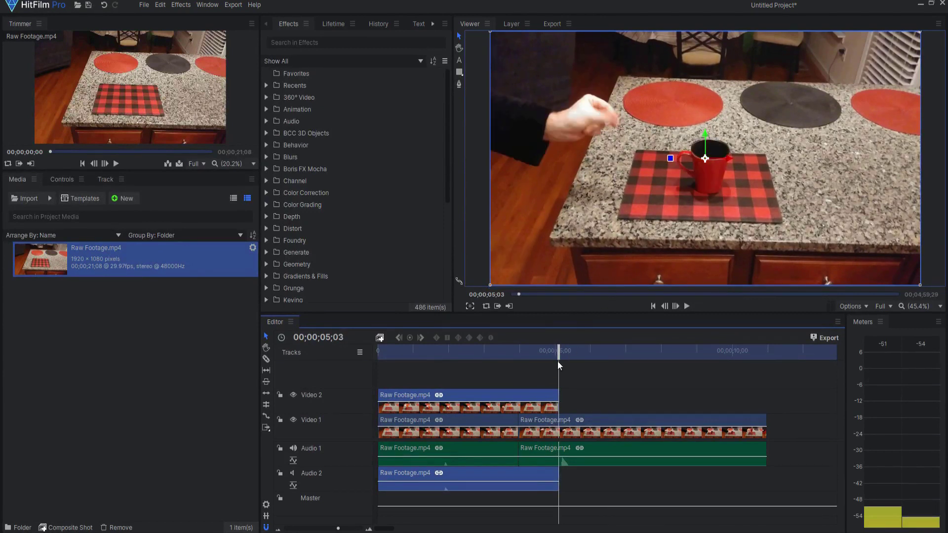
- Draw a closed four-point mask around the right side of the frame
key(Left)
key(Left)
key(Left)
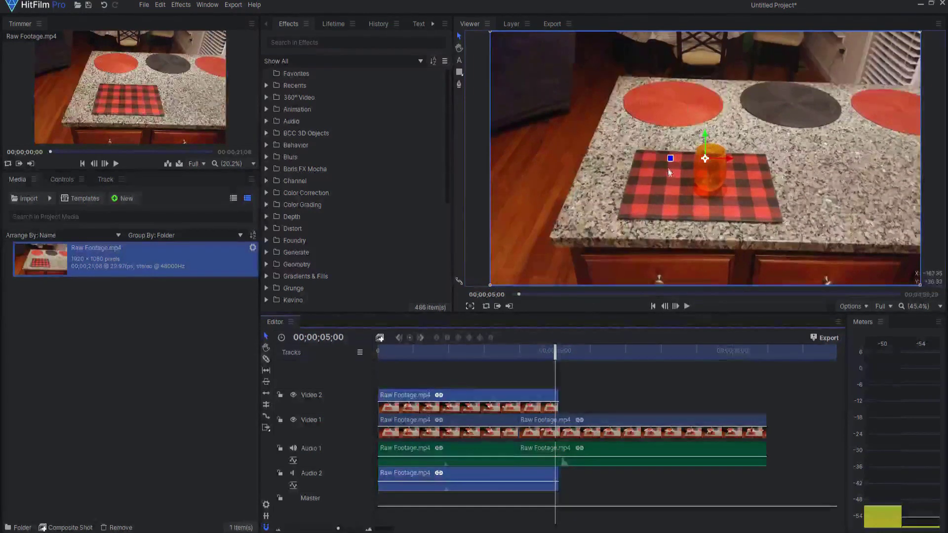
scroll(669, 173, down, 2)
click(459, 85)
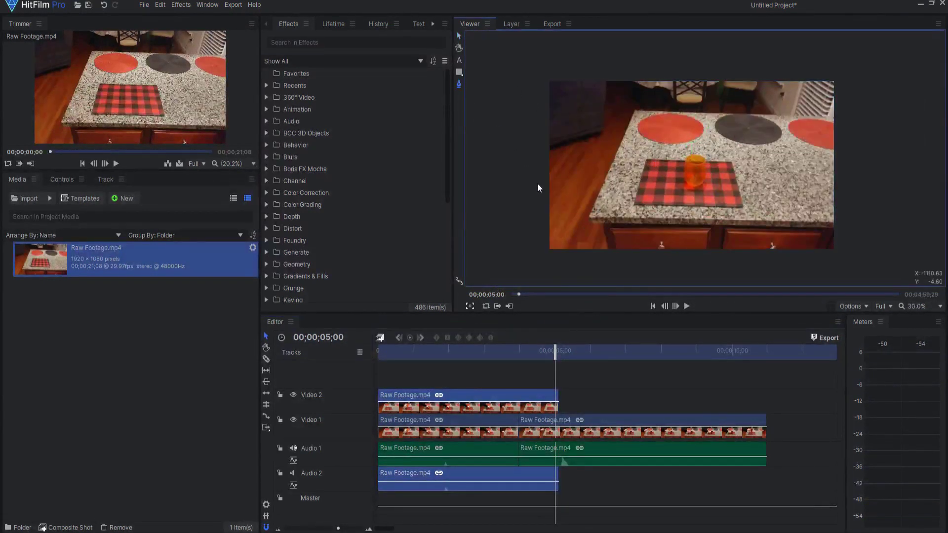
drag(638, 268, 664, 69)
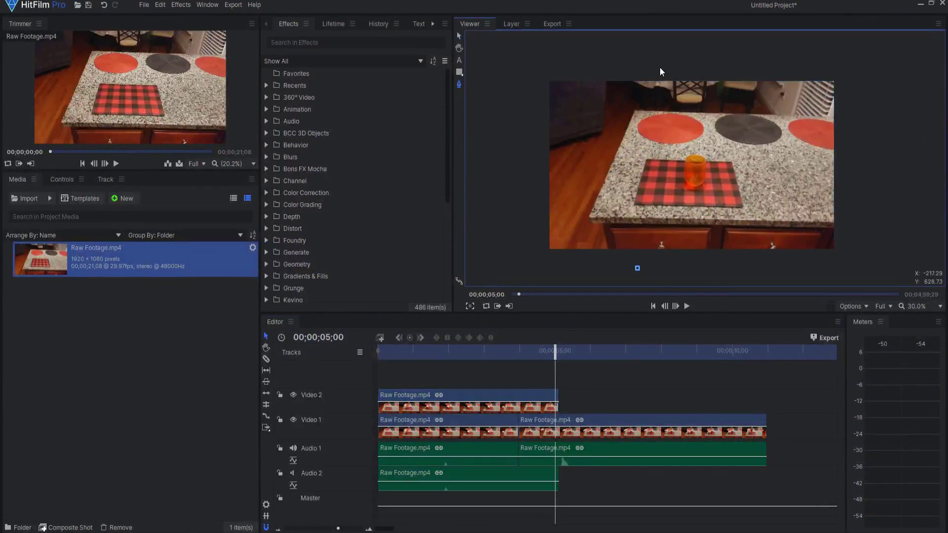
click(856, 58)
click(853, 267)
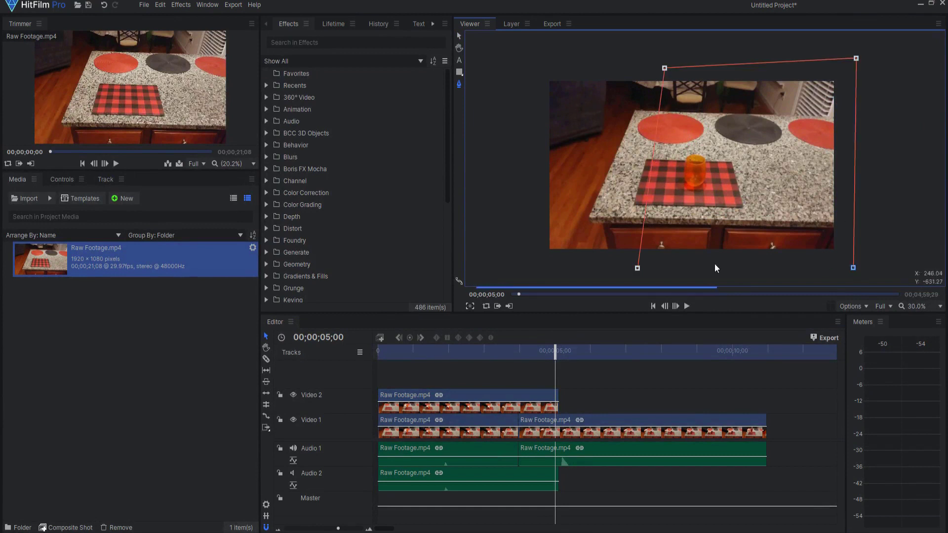
click(637, 268)
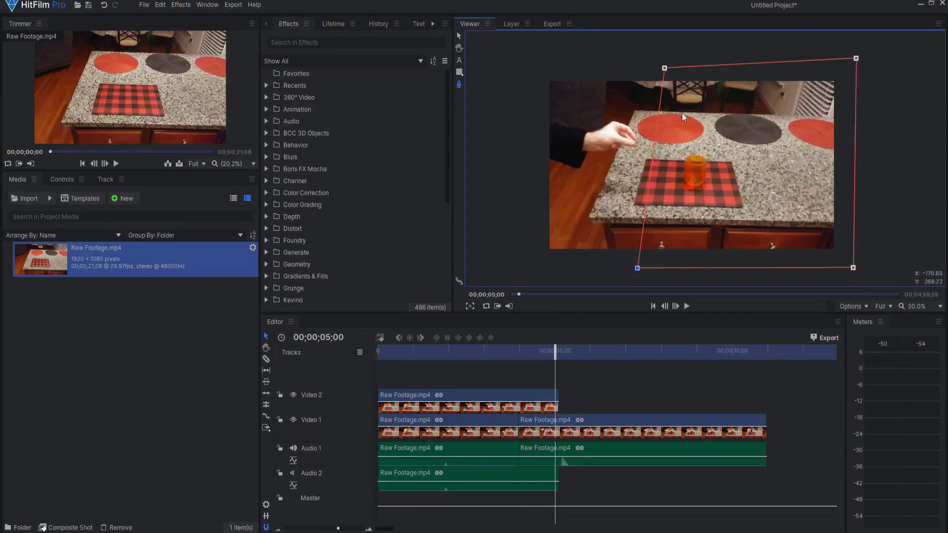
- Scrub around the cut, return to about 3 seconds, and play the masked result
mouse_move(552, 354)
mouse_down()
mouse_move(538, 354)
mouse_move(561, 354)
mouse_move(548, 354)
mouse_up()
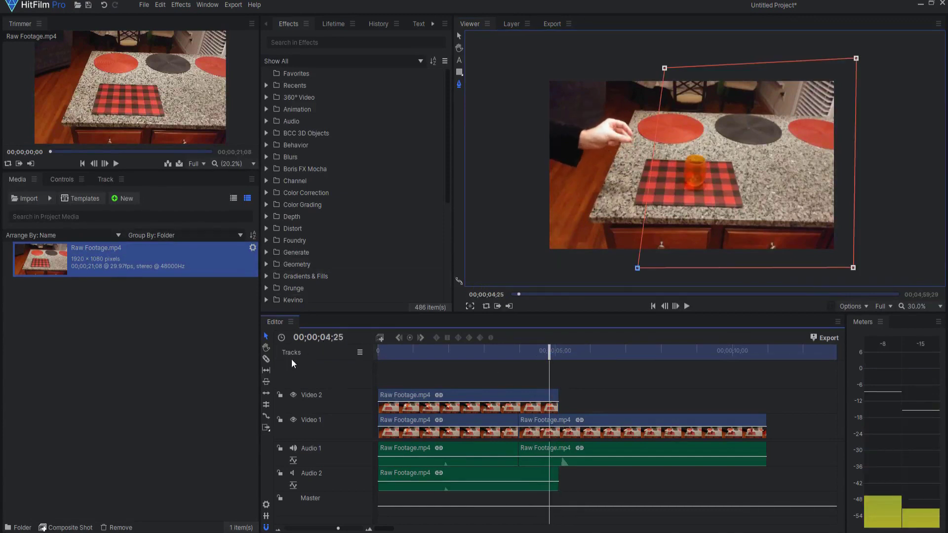
click(252, 349)
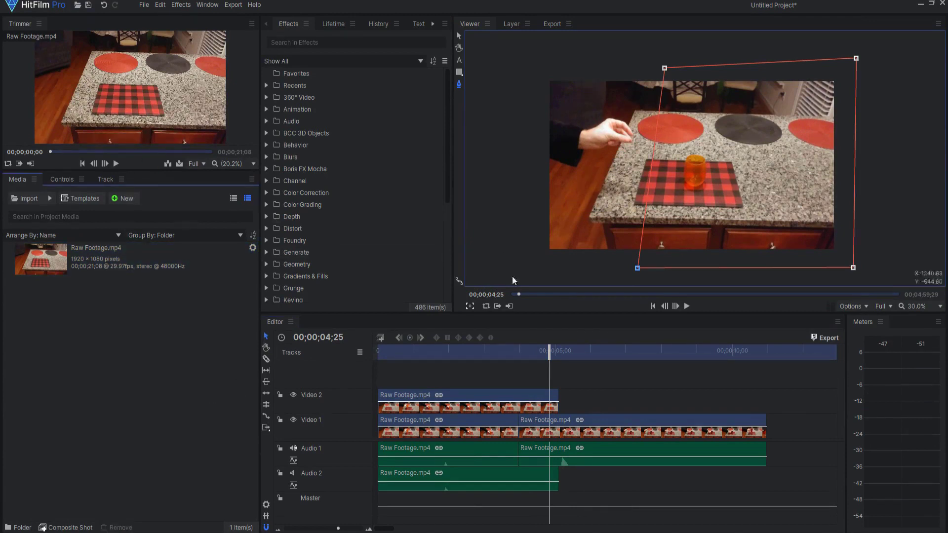
click(511, 352)
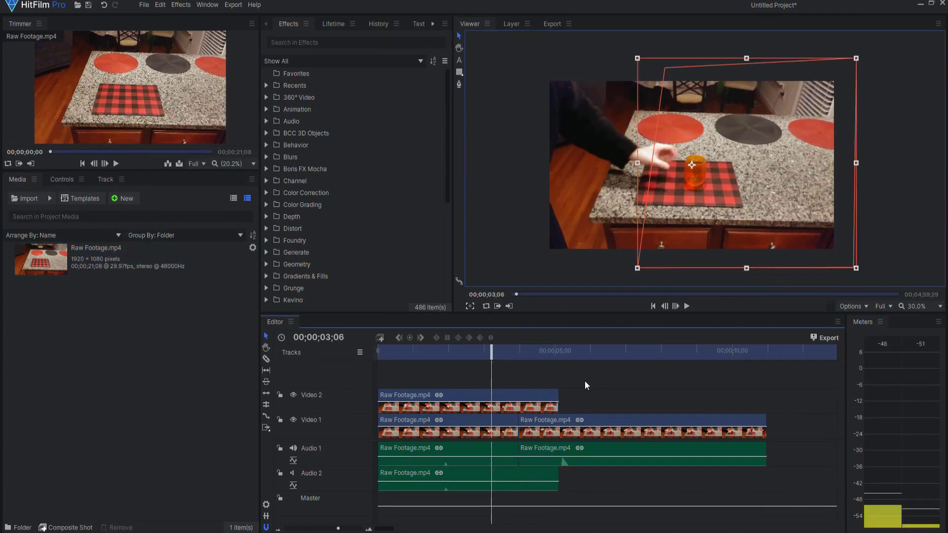
key(space)
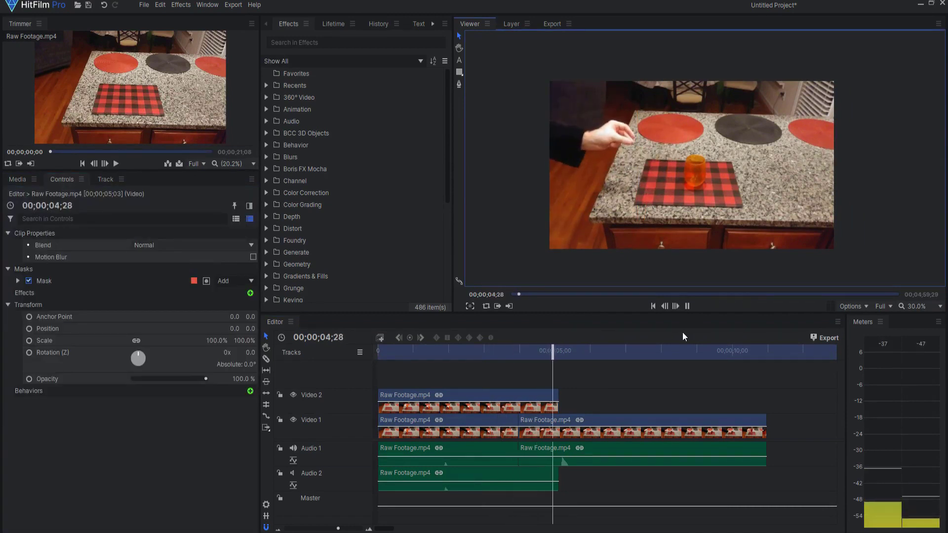
- Stop playback, set the viewer to Fit, and scrub back to the 05;03 cut
click(687, 306)
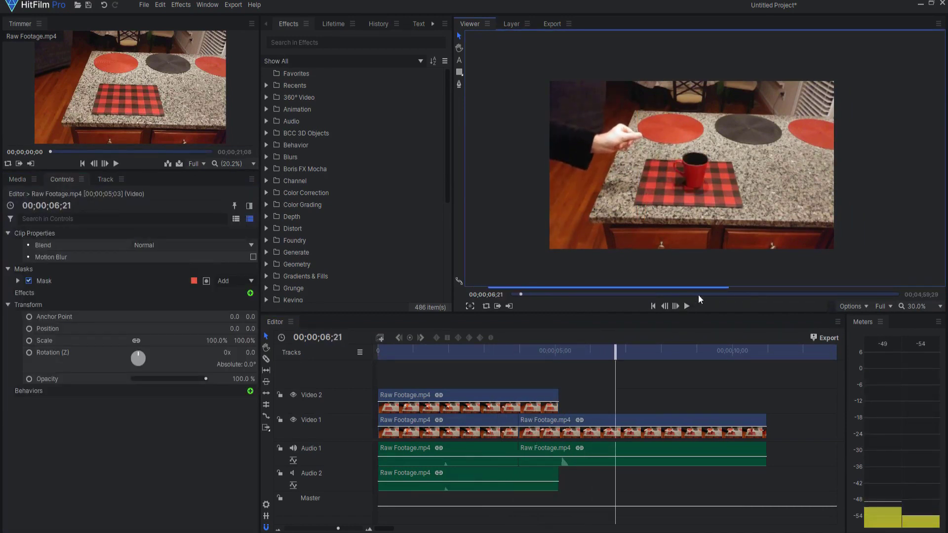
click(918, 307)
click(917, 479)
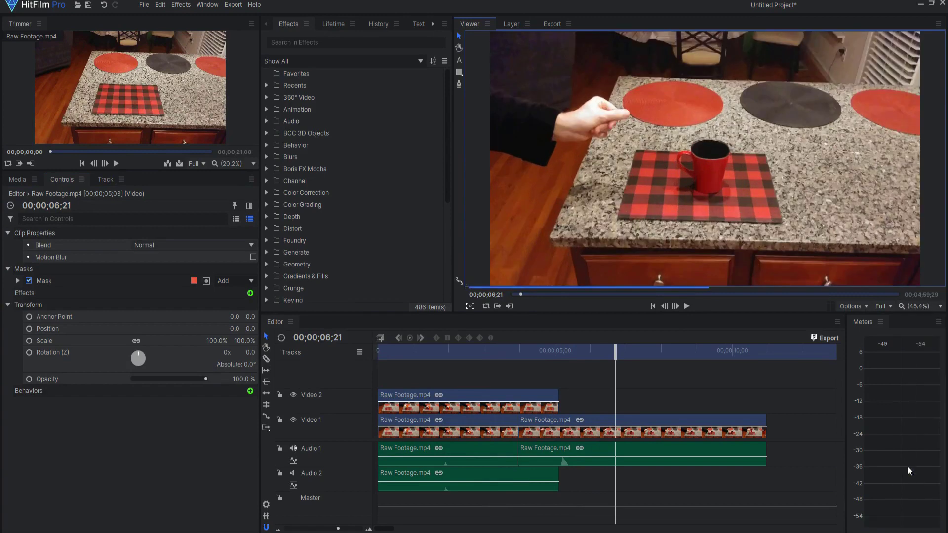
drag(623, 354, 582, 354)
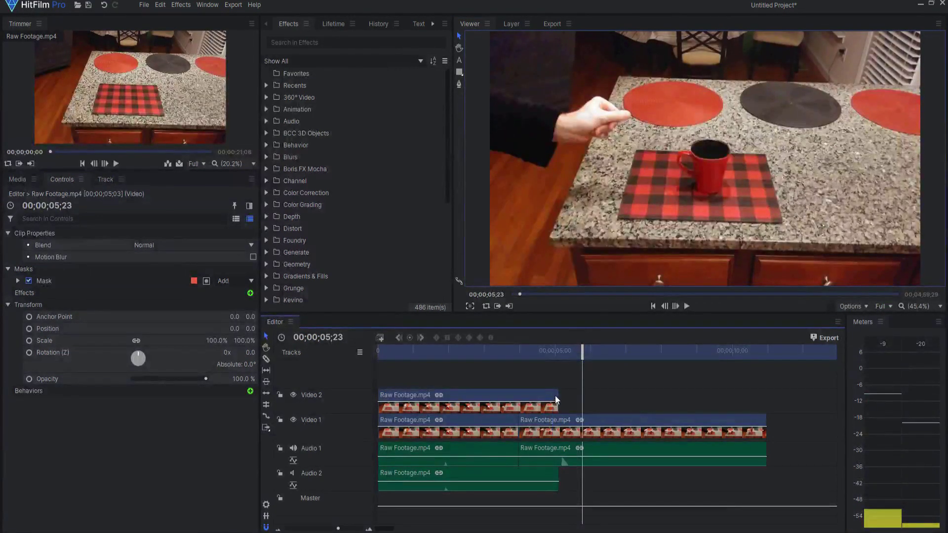
drag(582, 361, 557, 356)
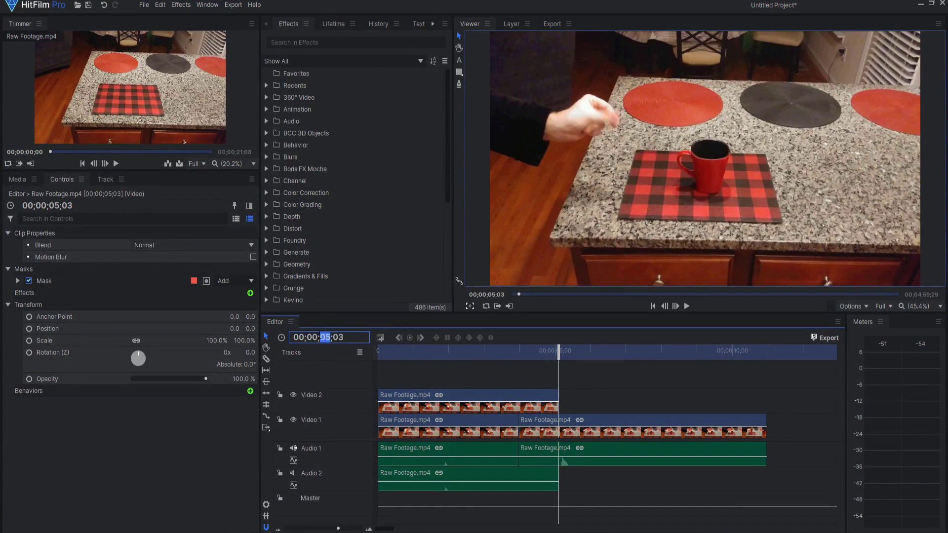
text(06)
- Extend the upper clip and its audio to end at 06;03
key(Return)
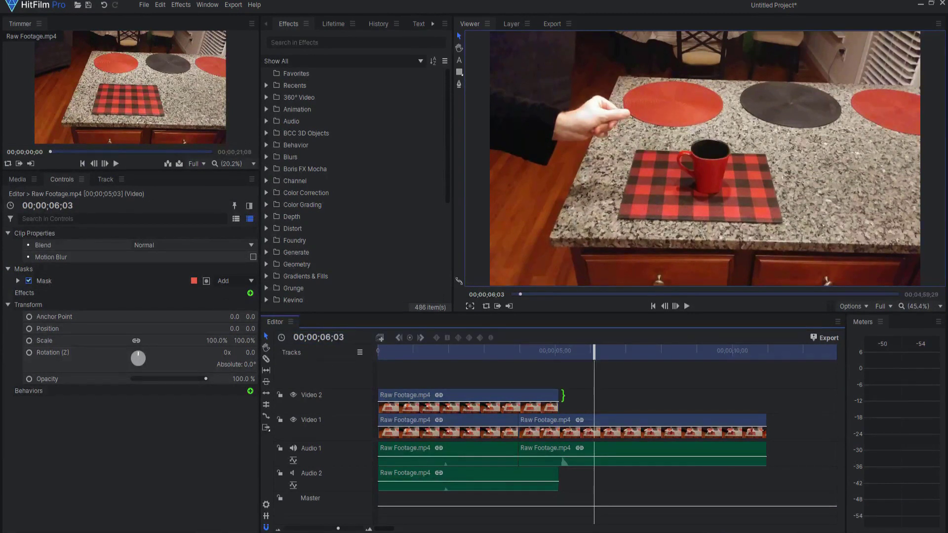
drag(562, 395, 595, 395)
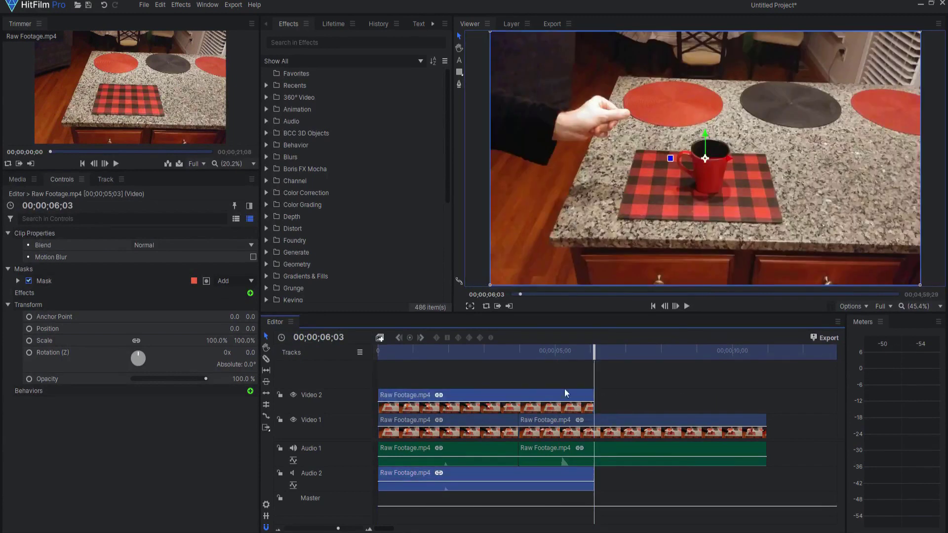
- Split the upper clip and audio at 05;03 and select the short trailing pieces
double_click(326, 338)
text(05)
key(Return)
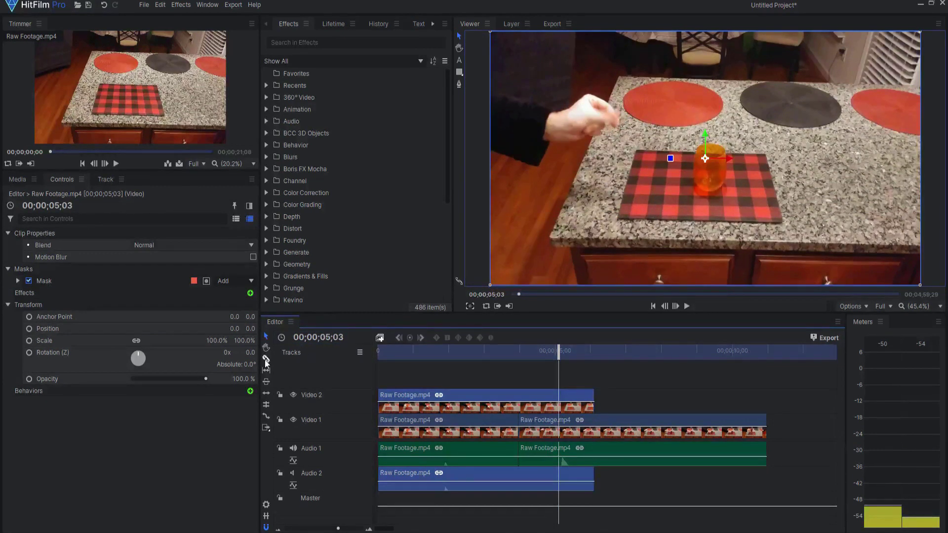
click(561, 397)
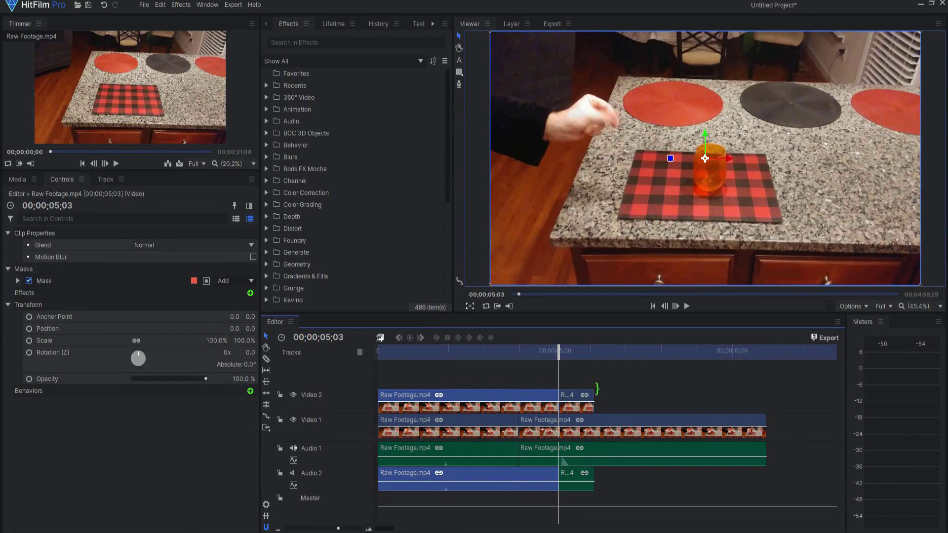
key(space)
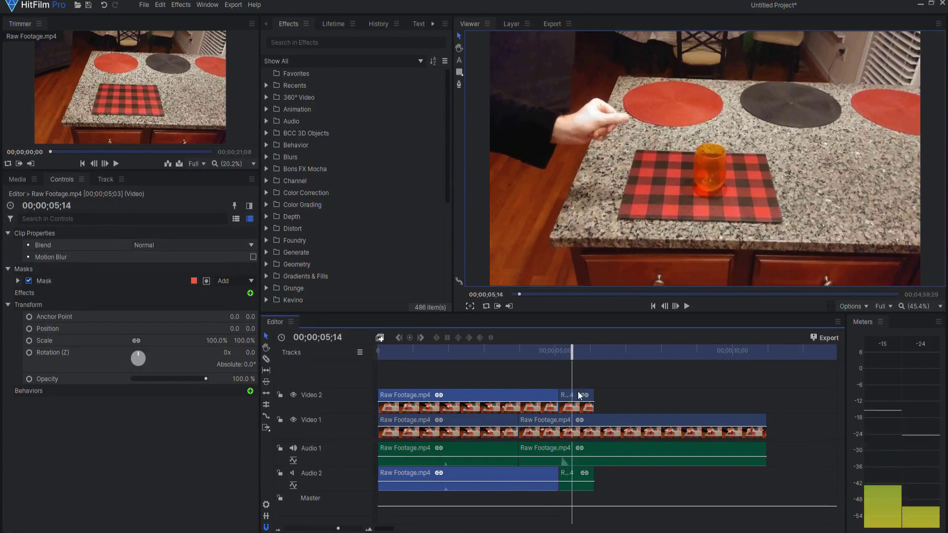
click(575, 395)
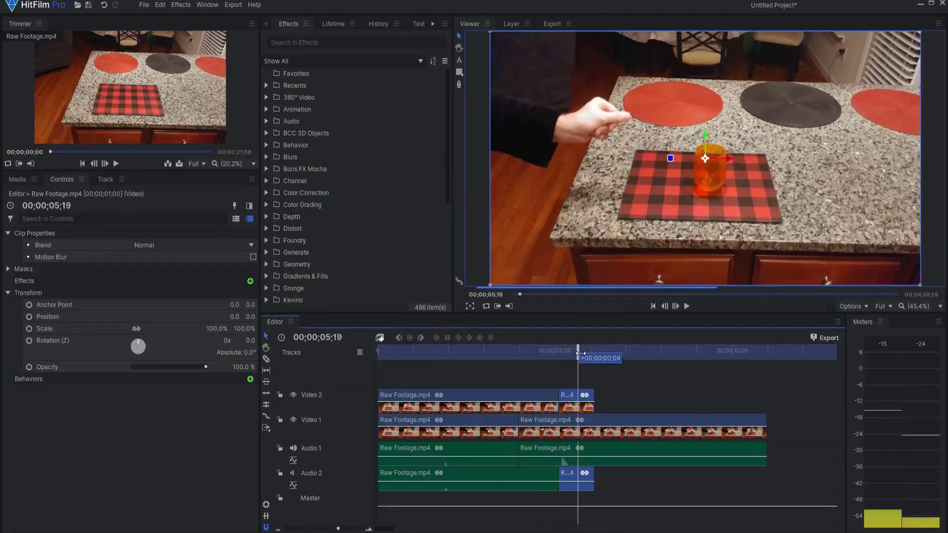
drag(571, 353, 580, 353)
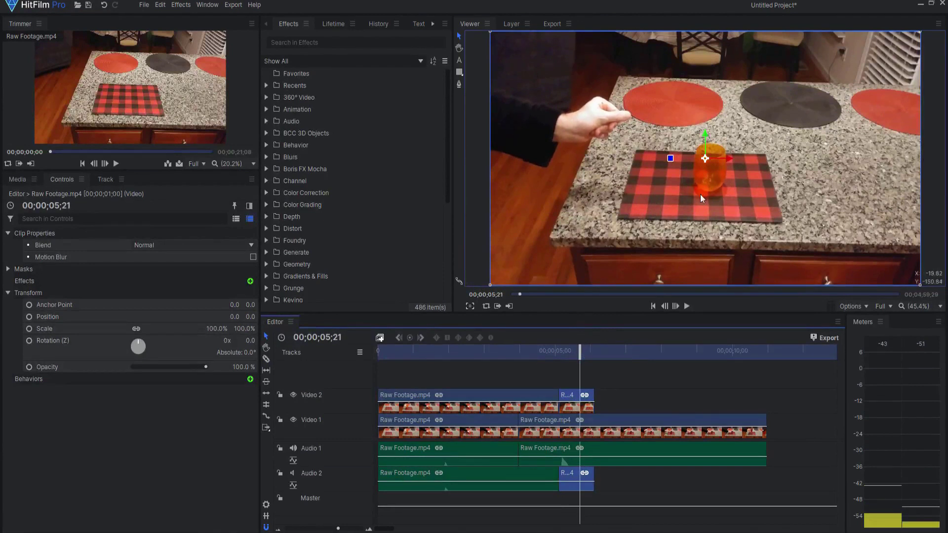
- Convert the short Video 2 piece into a composite shot and preview its frames
right_click(570, 397)
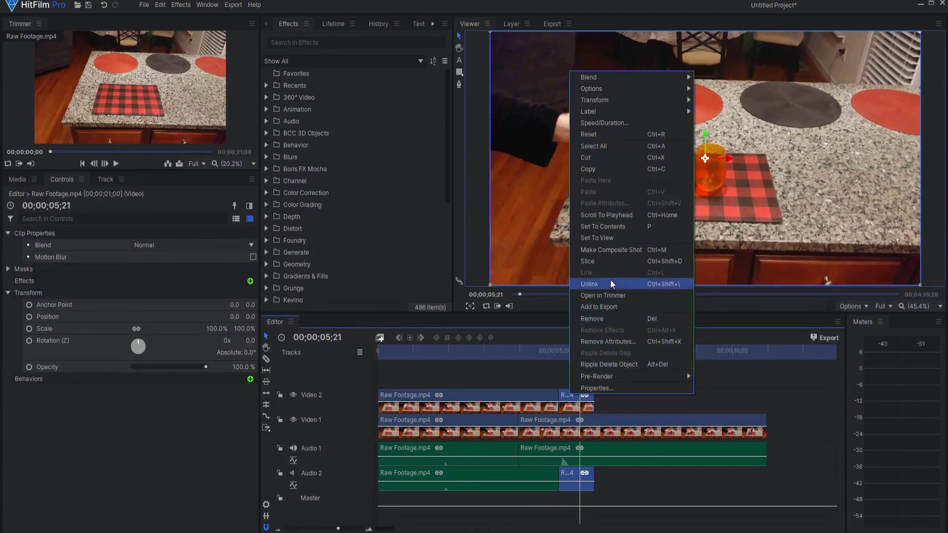
click(607, 249)
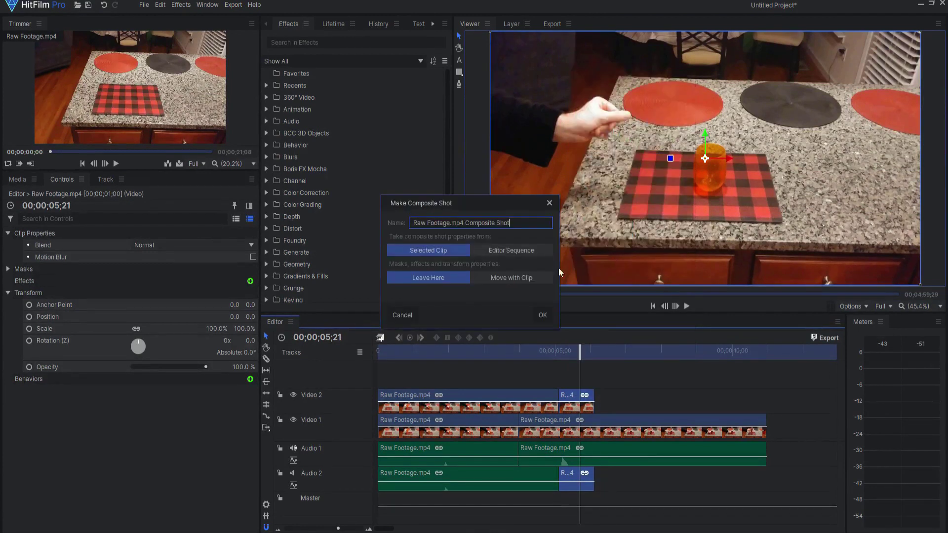
click(542, 315)
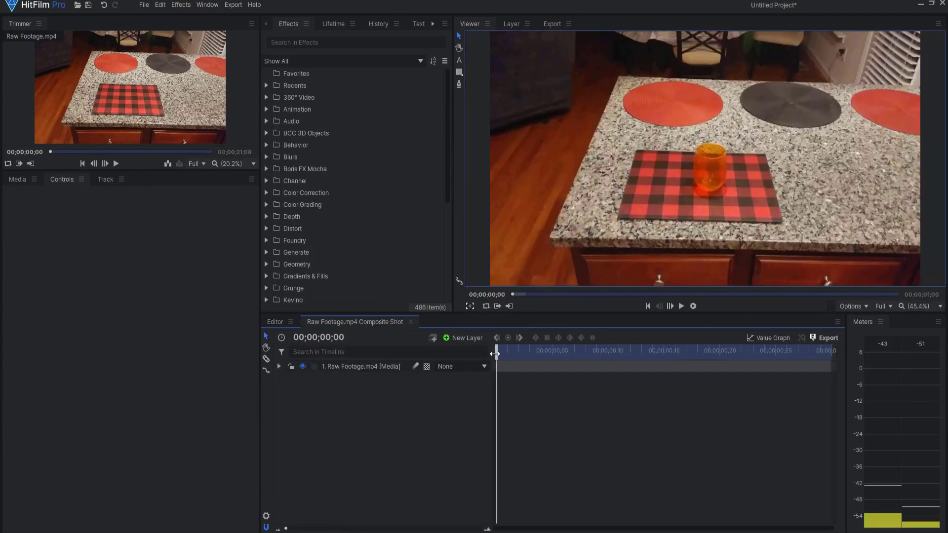
mouse_move(495, 354)
mouse_down()
mouse_move(820, 352)
mouse_move(496, 352)
mouse_up()
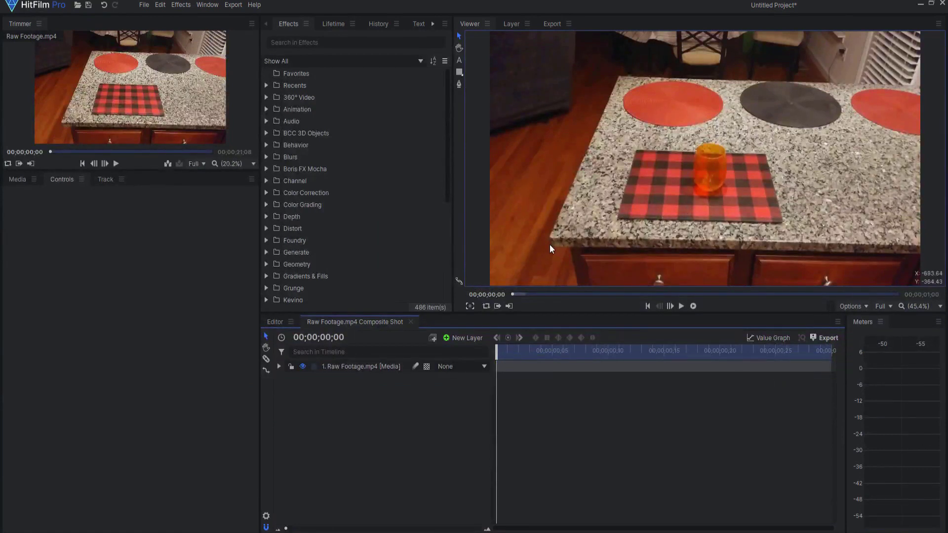
- Duplicate the Raw Footage layer, make the copy a composite shot, and select it
right_click(349, 365)
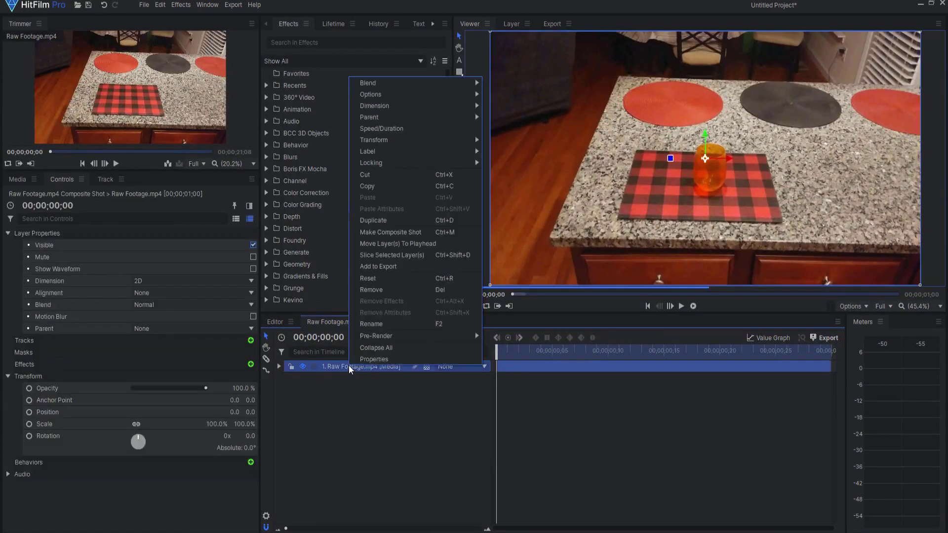
click(372, 221)
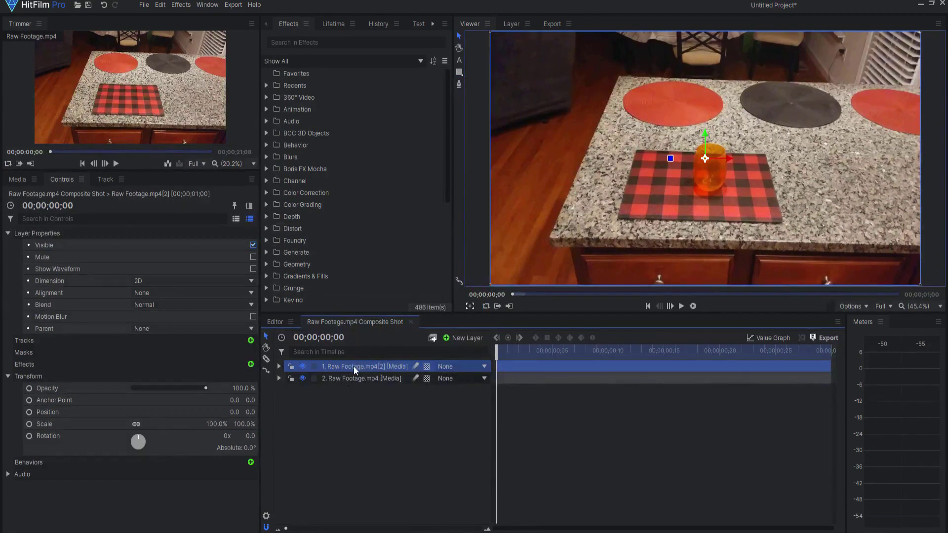
right_click(353, 367)
click(405, 234)
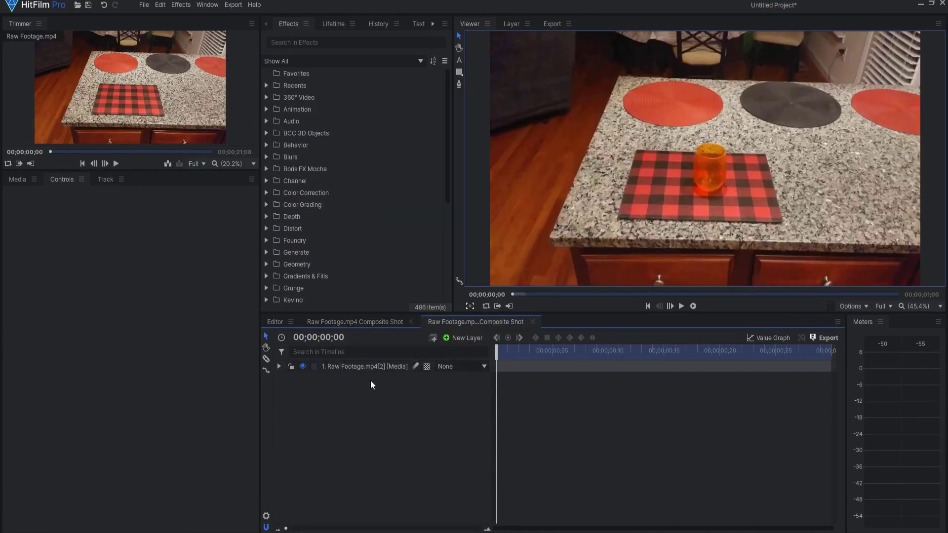
click(367, 367)
- Trace a closed freehand mask around the orange glass on the duplicated layer
click(459, 84)
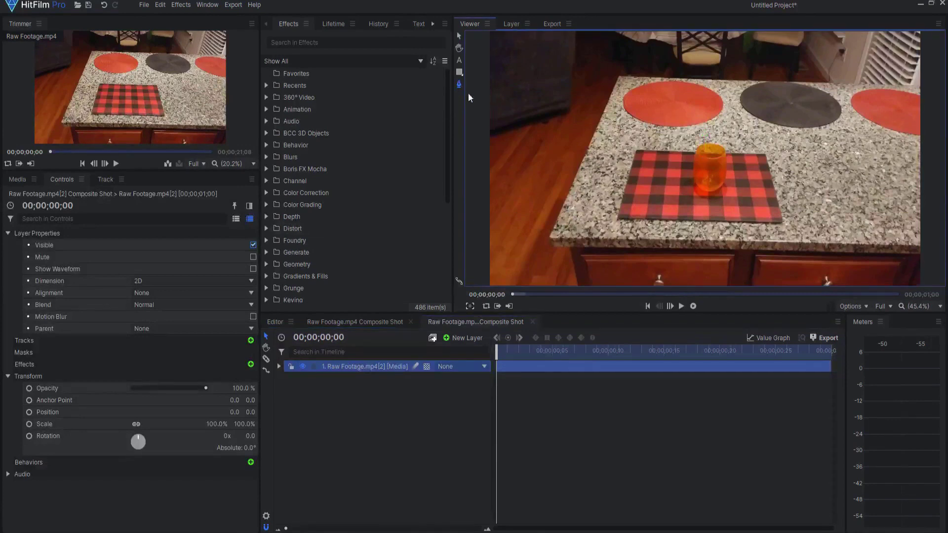
scroll(707, 172, up, 2)
scroll(707, 172, up, 1)
scroll(708, 177, up, 4)
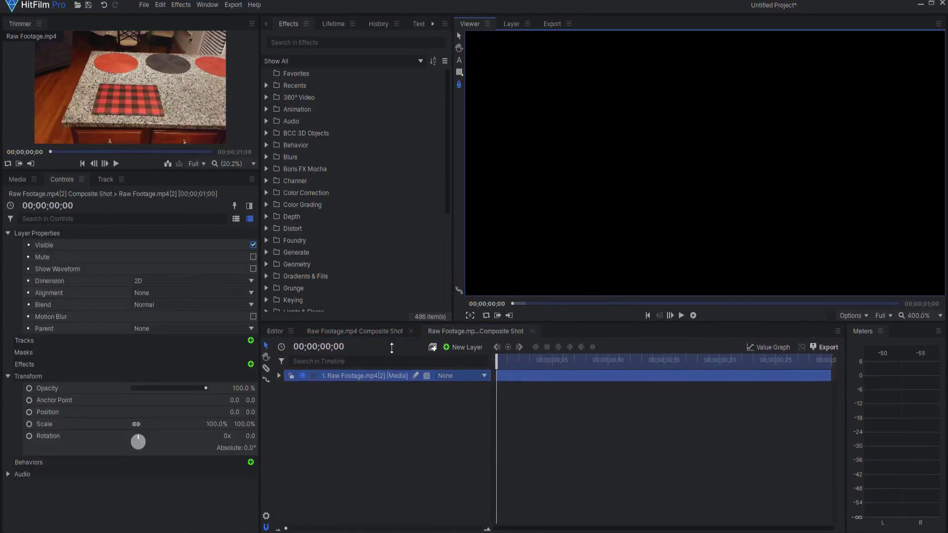
drag(397, 312, 398, 431)
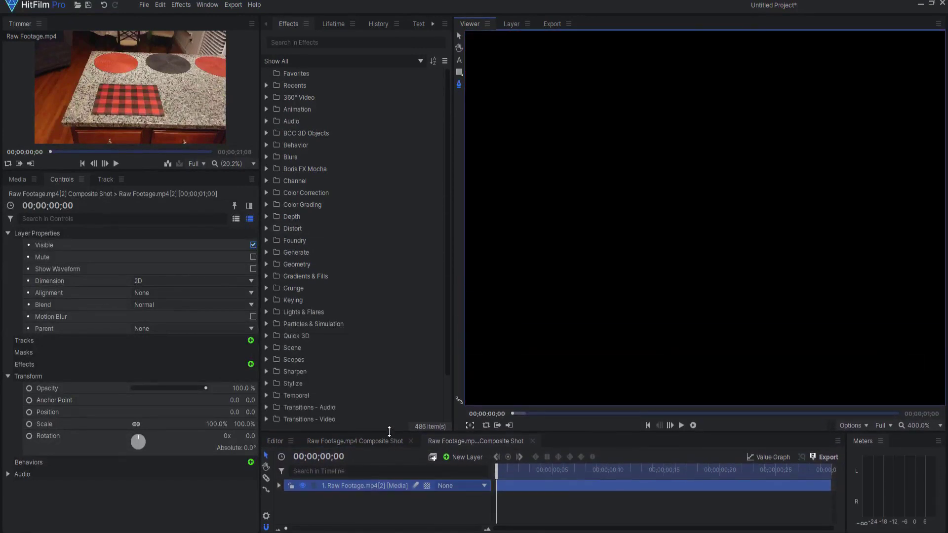
scroll(711, 308, down, 1)
scroll(714, 349, down, 1)
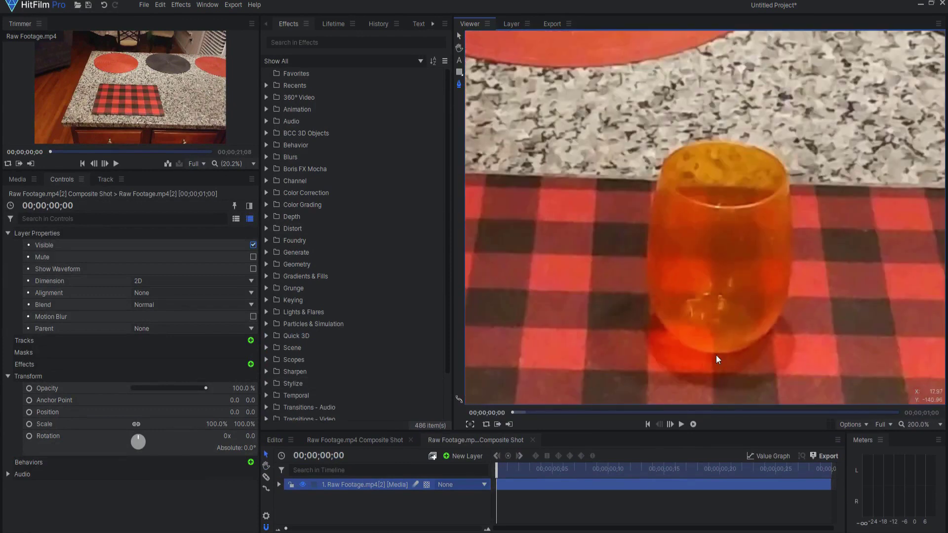
mouse_move(716, 354)
mouse_down()
mouse_move(647, 281)
mouse_move(572, 153)
mouse_up()
scroll(635, 202, up, 1)
scroll(592, 170, up, 1)
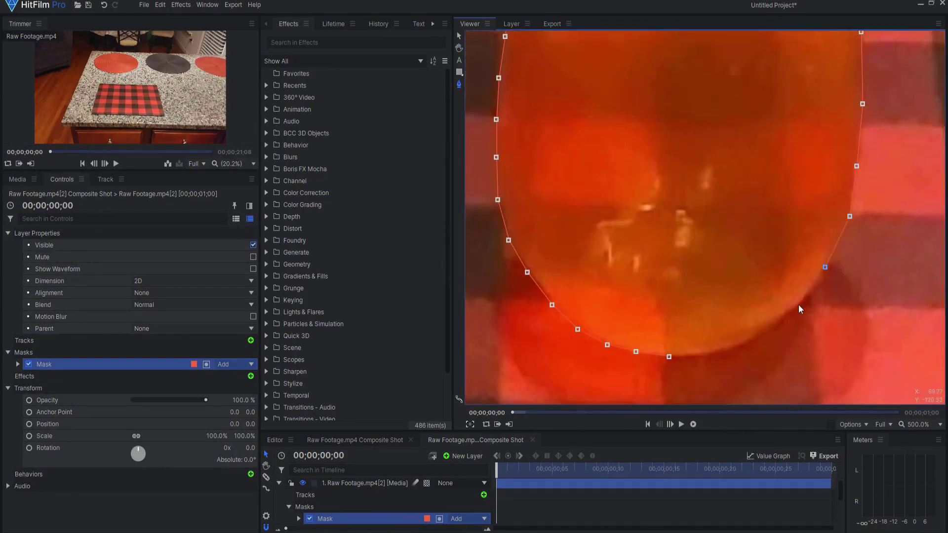
drag(701, 125, 711, 349)
scroll(711, 348, down, 4)
drag(389, 431, 389, 342)
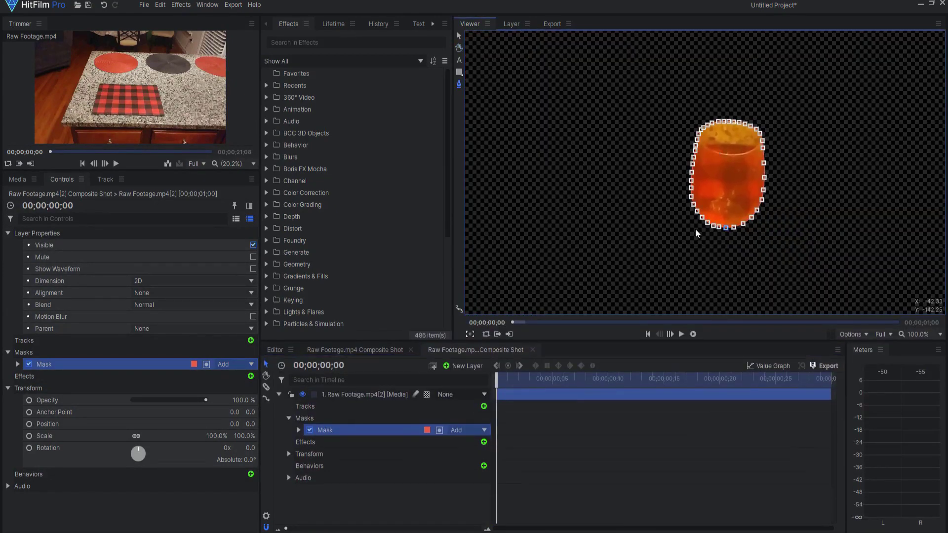
click(346, 351)
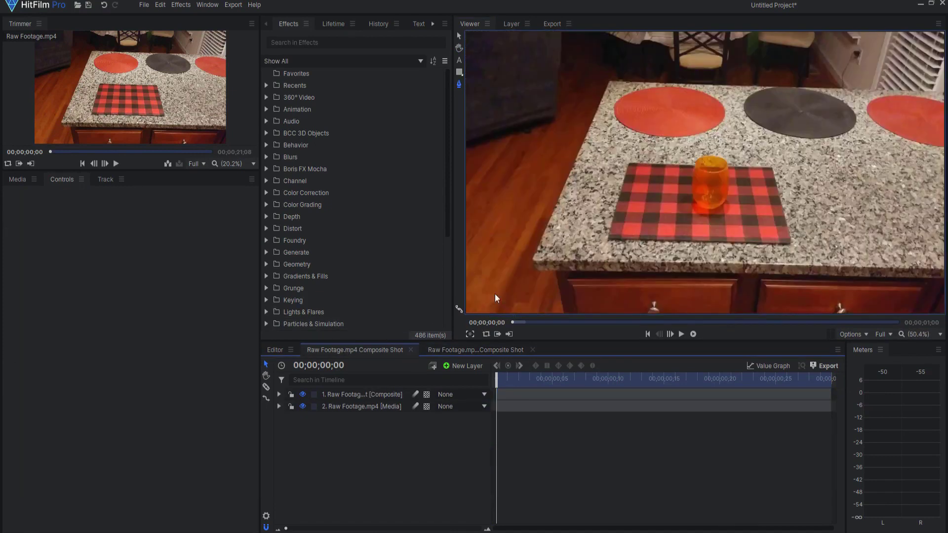
- Hide layer 2's background footage while keeping the nested glass layer visible
click(301, 406)
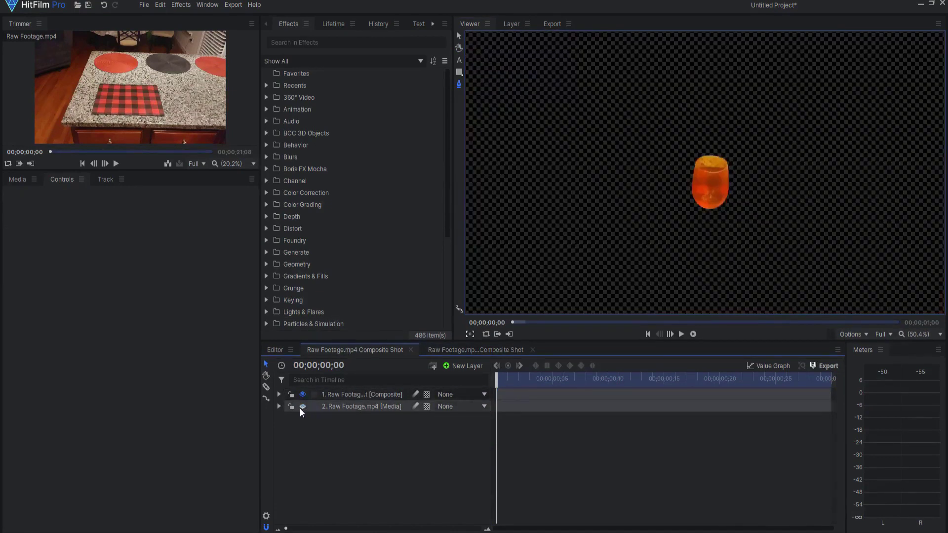
click(342, 394)
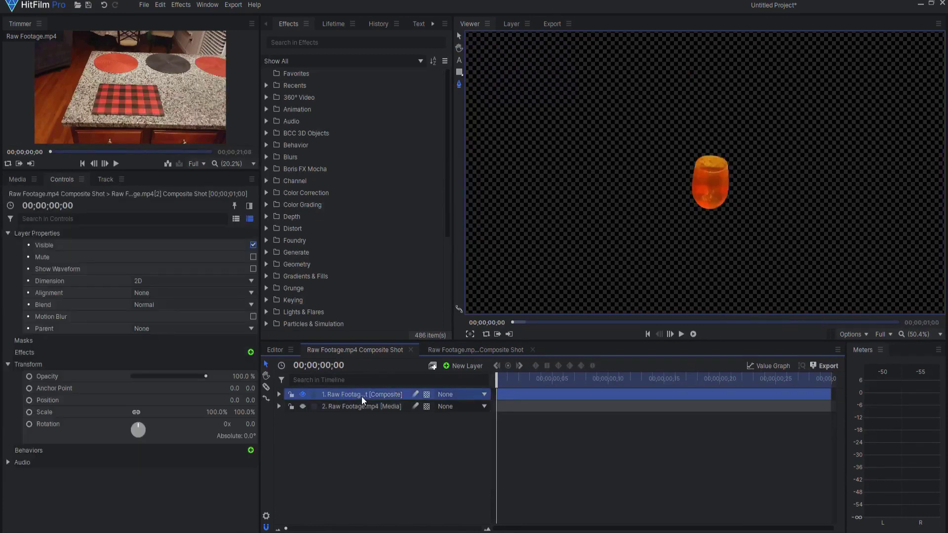
click(302, 406)
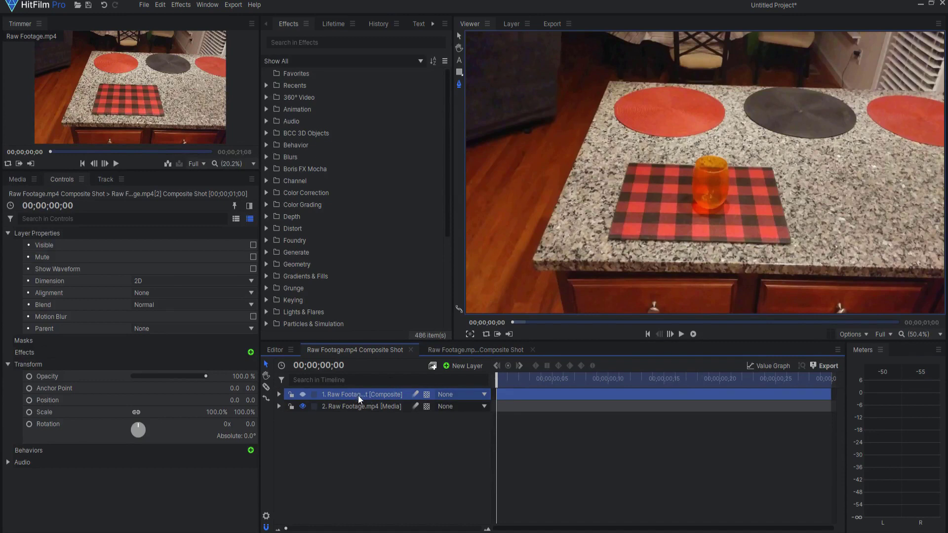
click(301, 395)
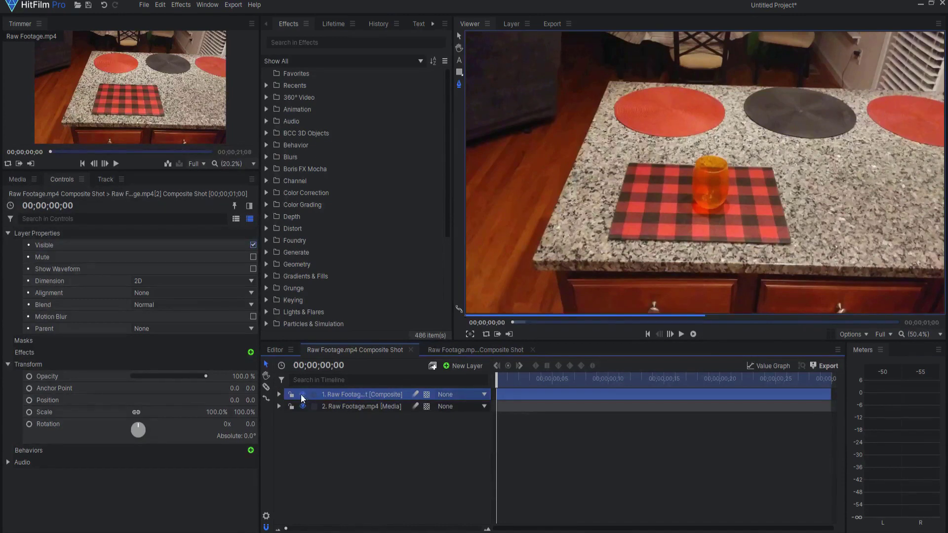
click(301, 406)
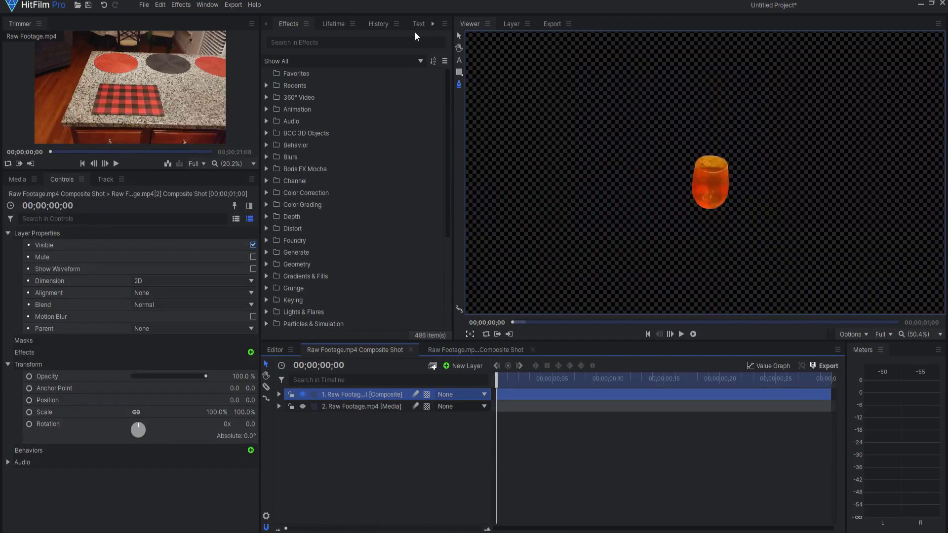
click(357, 42)
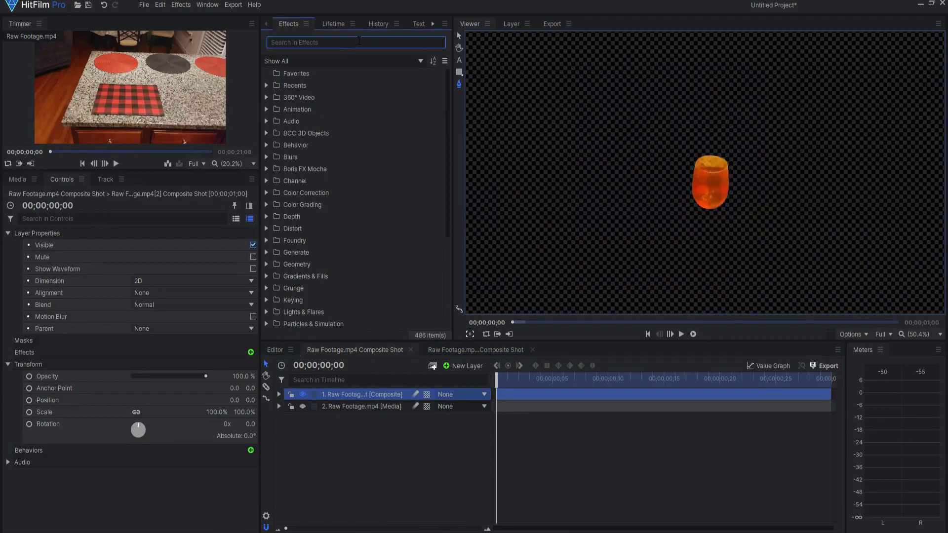
text(pupp)
- Apply the Puppet effect to the glass layer and generate its mesh
drag(303, 85, 181, 382)
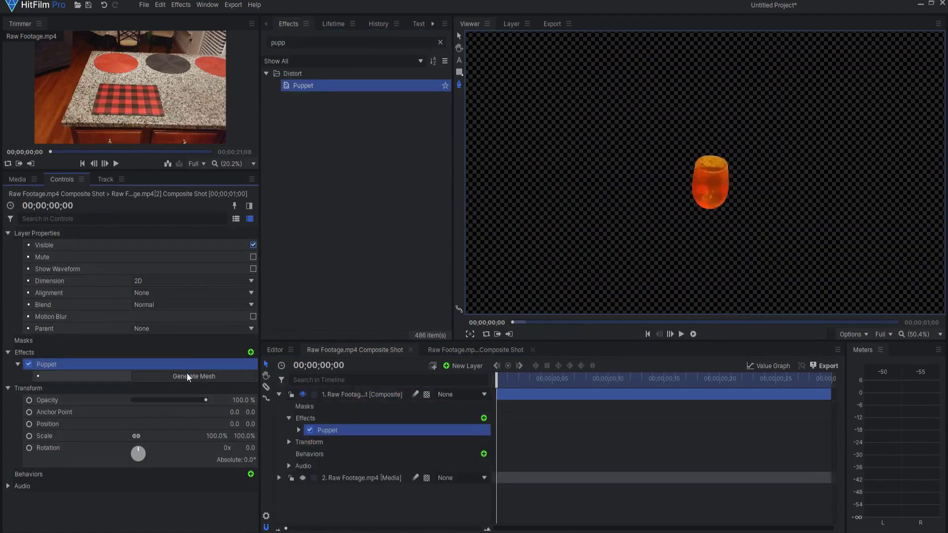
click(186, 376)
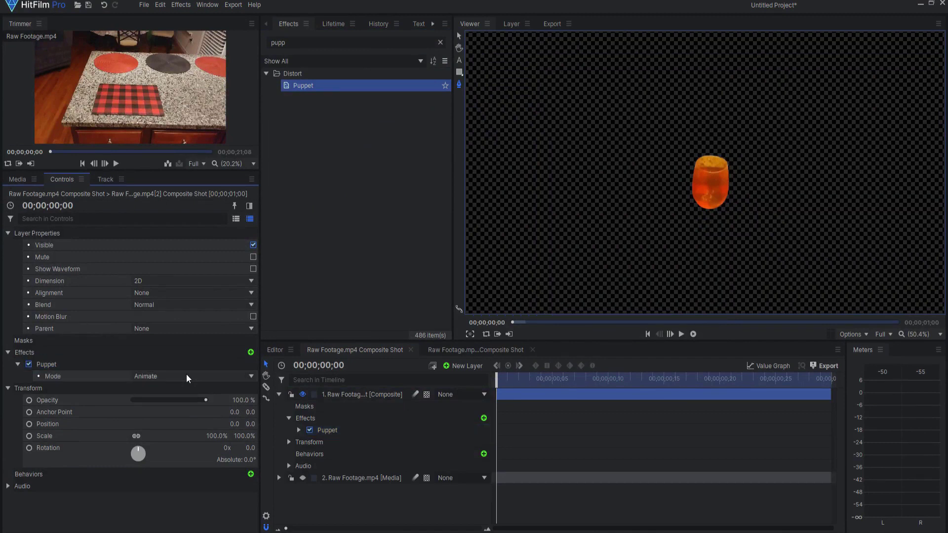
click(54, 365)
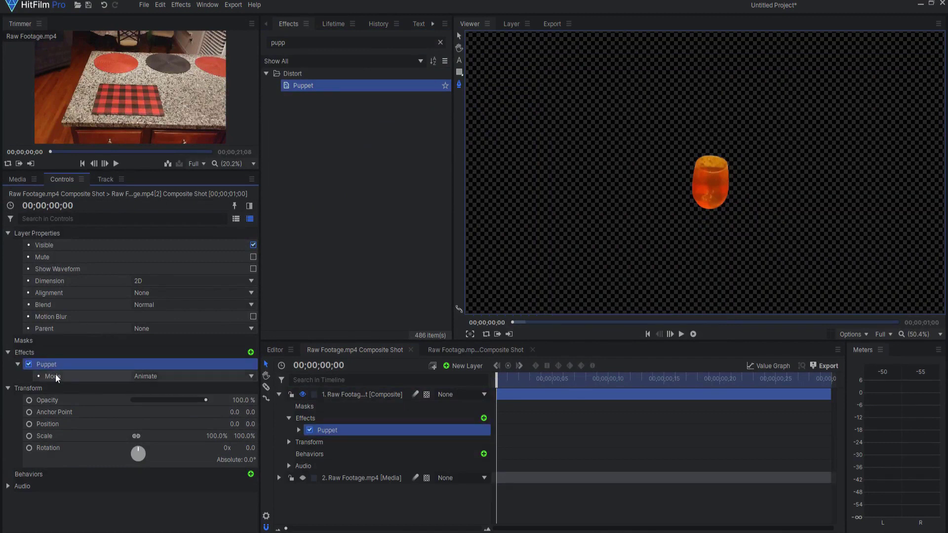
- Switch Puppet to Edit mode with the puppet tool and raise tessellation to 1.00
click(150, 378)
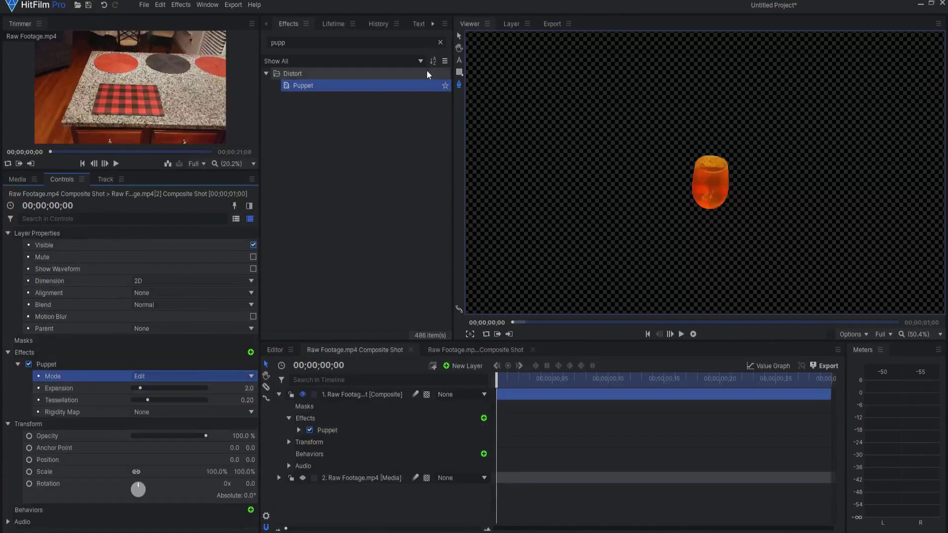
click(458, 41)
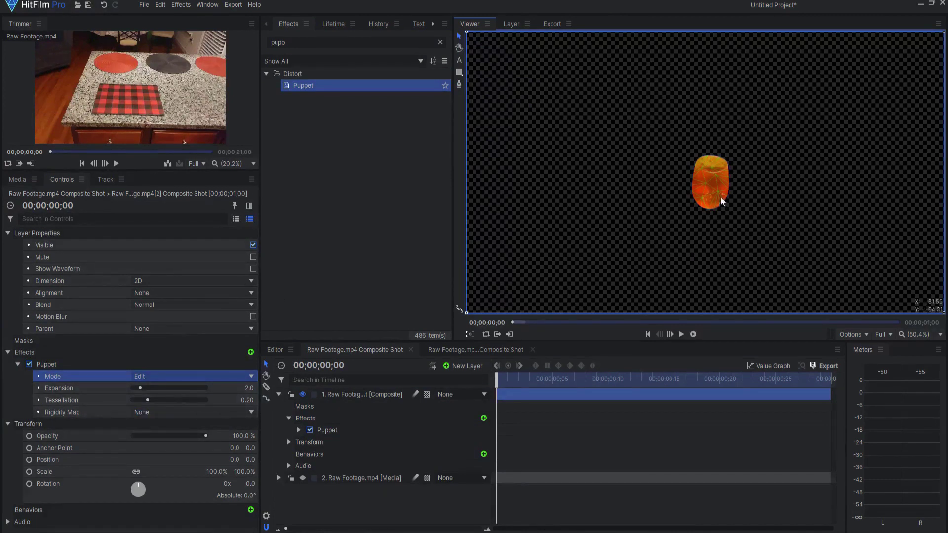
scroll(722, 200, up, 2)
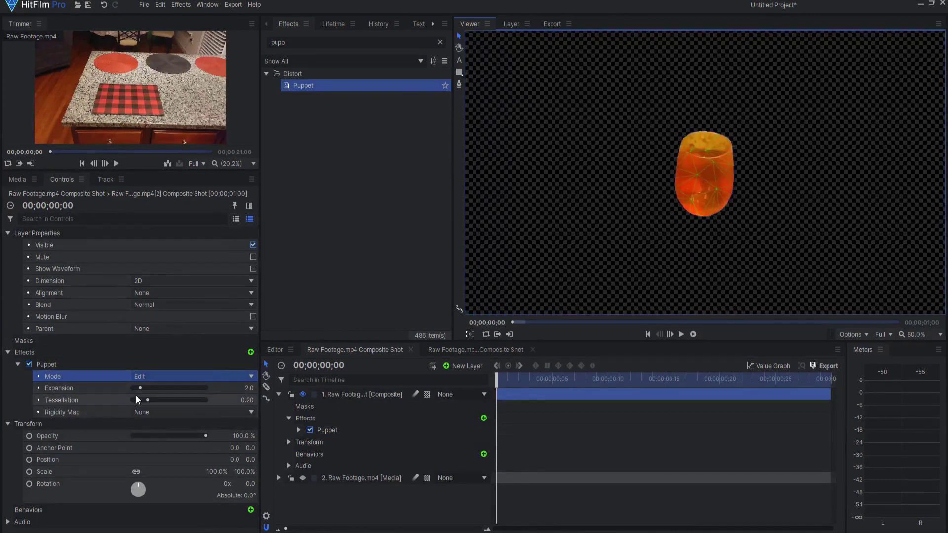
drag(149, 400, 226, 400)
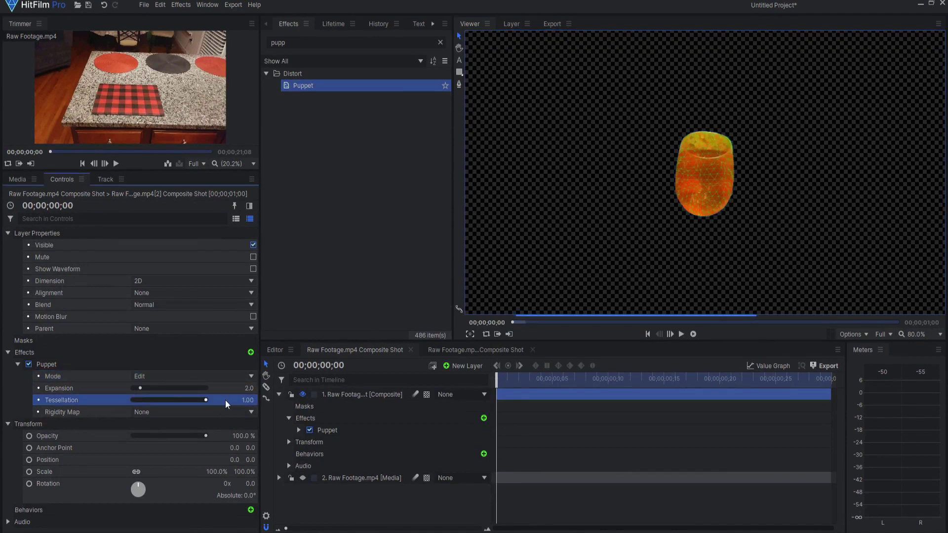
scroll(712, 182, up, 3)
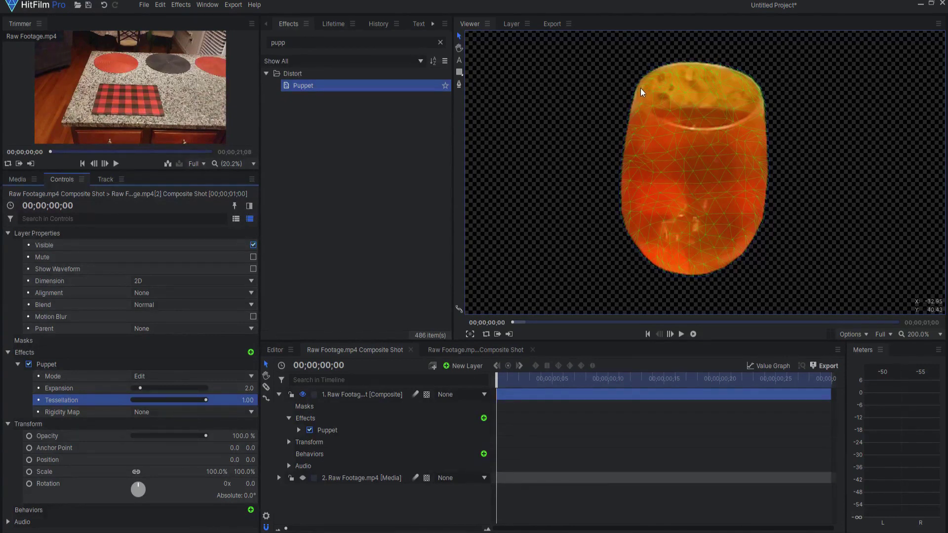
- Place control points down the glass's upper-left edge and across the rim to its right end
mouse_move(637, 94)
mouse_down()
mouse_move(642, 80)
mouse_move(707, 68)
mouse_move(763, 130)
mouse_move(763, 214)
mouse_move(714, 271)
mouse_move(641, 252)
mouse_move(624, 200)
mouse_move(632, 111)
mouse_up()
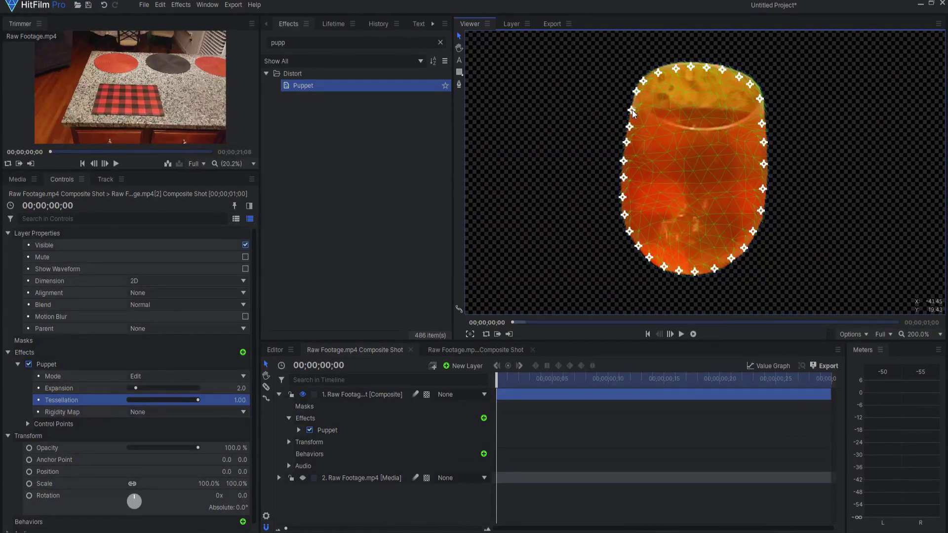
click(632, 111)
mouse_move(645, 112)
mouse_down()
mouse_move(673, 128)
mouse_move(747, 124)
mouse_up()
click(746, 120)
click(755, 111)
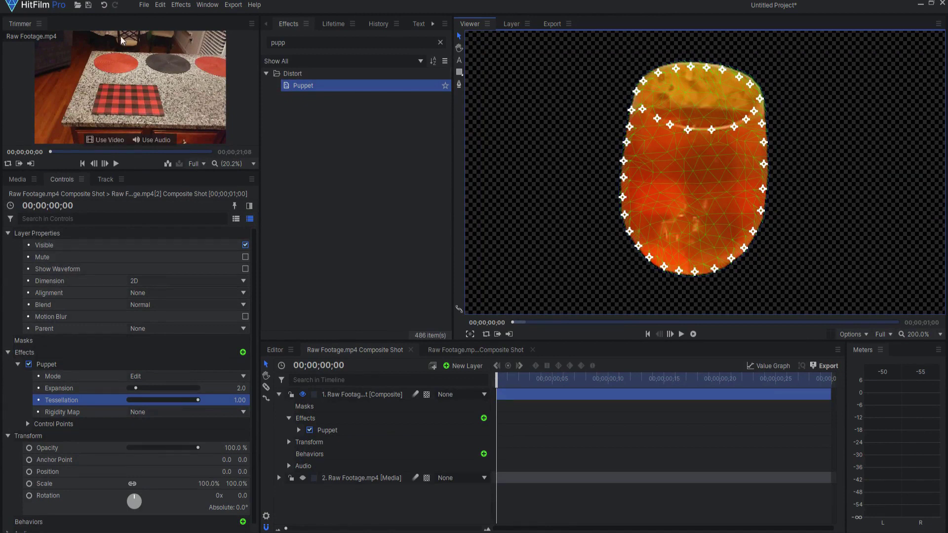
- Collapse layer 1 and drop the red mug shot into the composite as layer 3
click(278, 395)
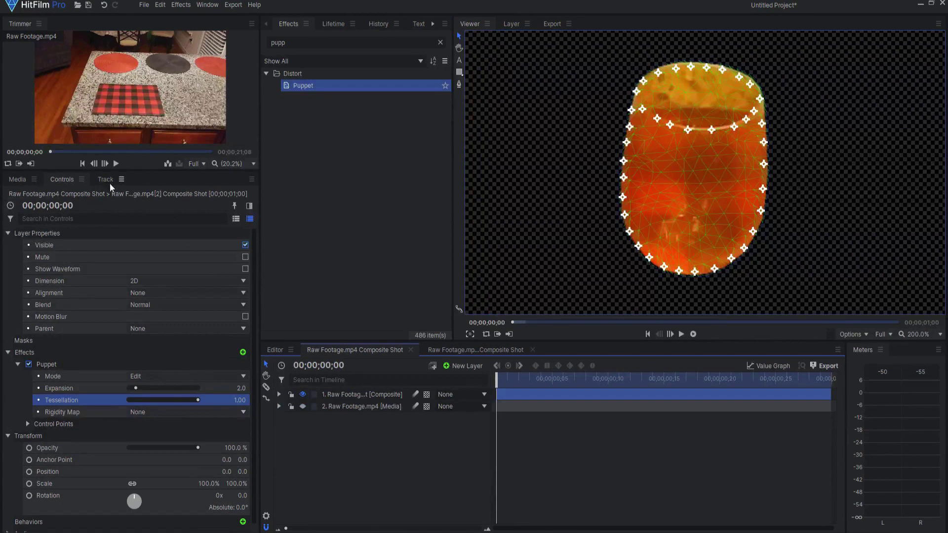
drag(50, 150, 151, 154)
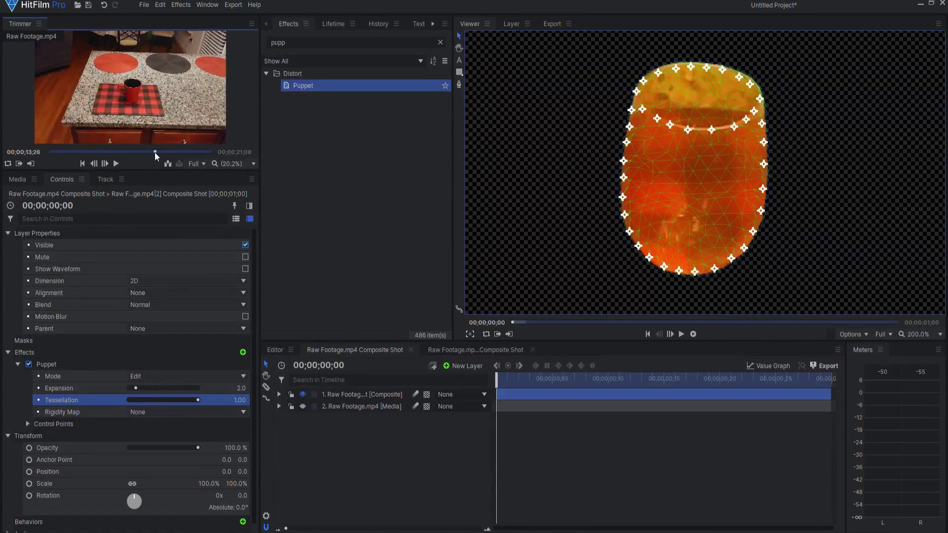
mouse_move(130, 86)
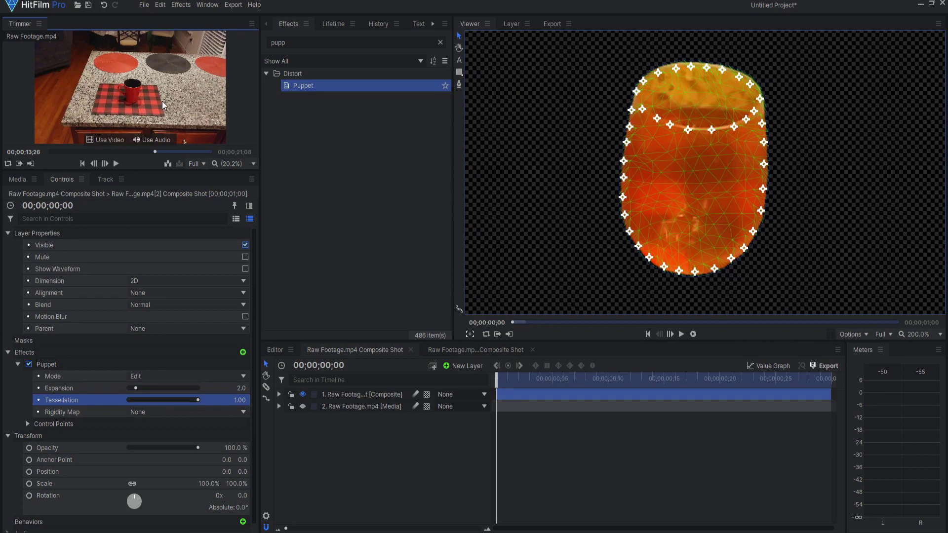
drag(199, 109, 328, 415)
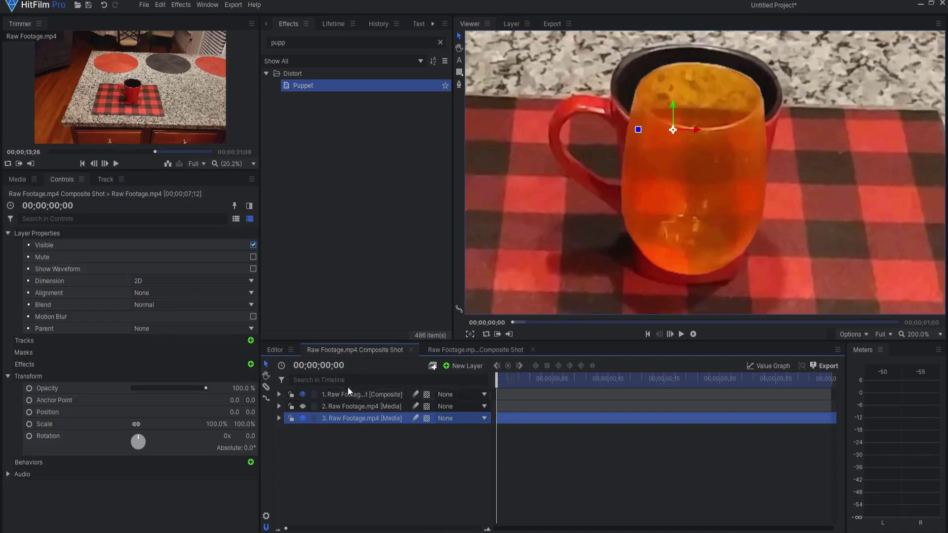
- Switch the glass's Puppet effect to Animate and keyframe all control points at the start
click(337, 395)
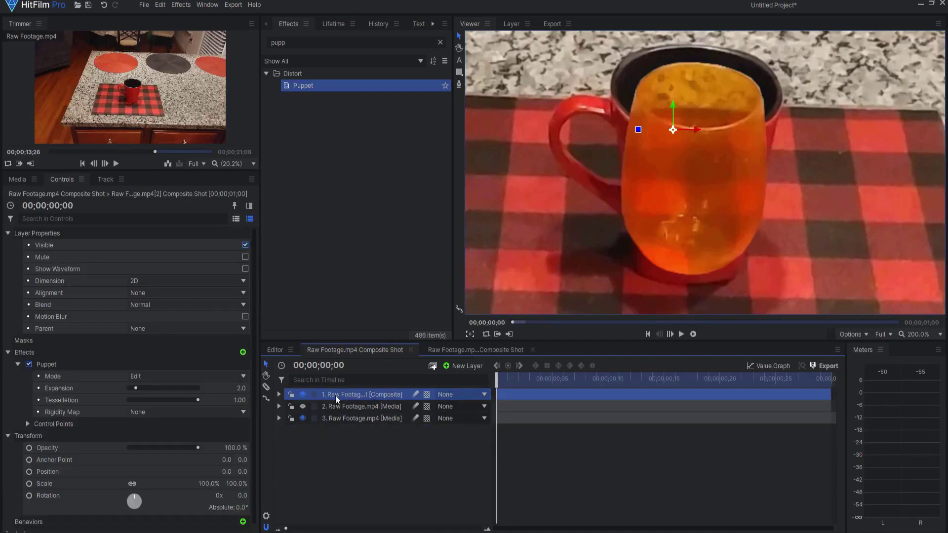
click(57, 364)
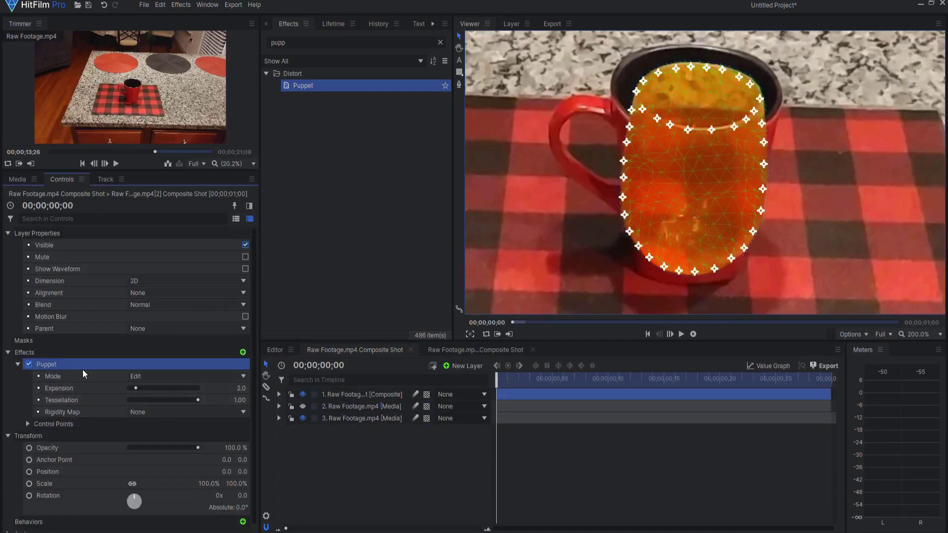
click(136, 376)
click(143, 404)
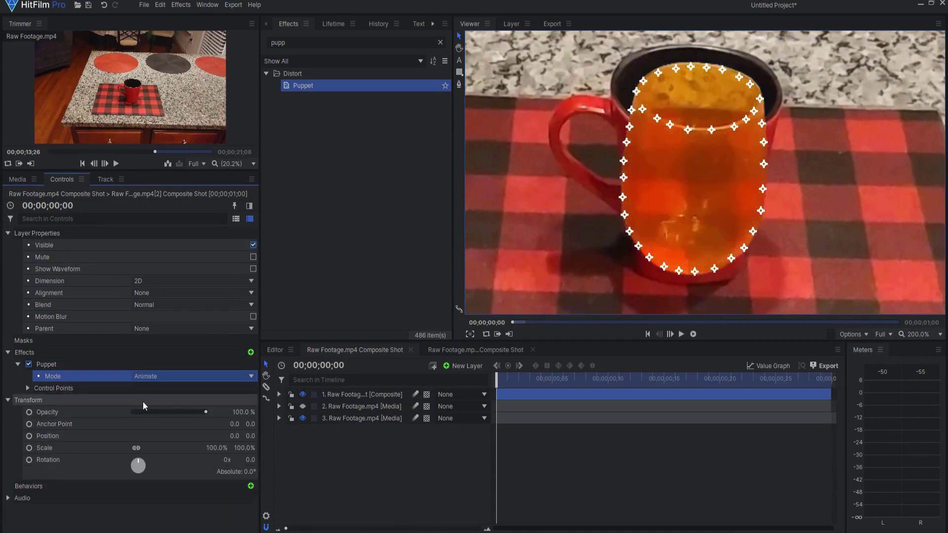
click(28, 388)
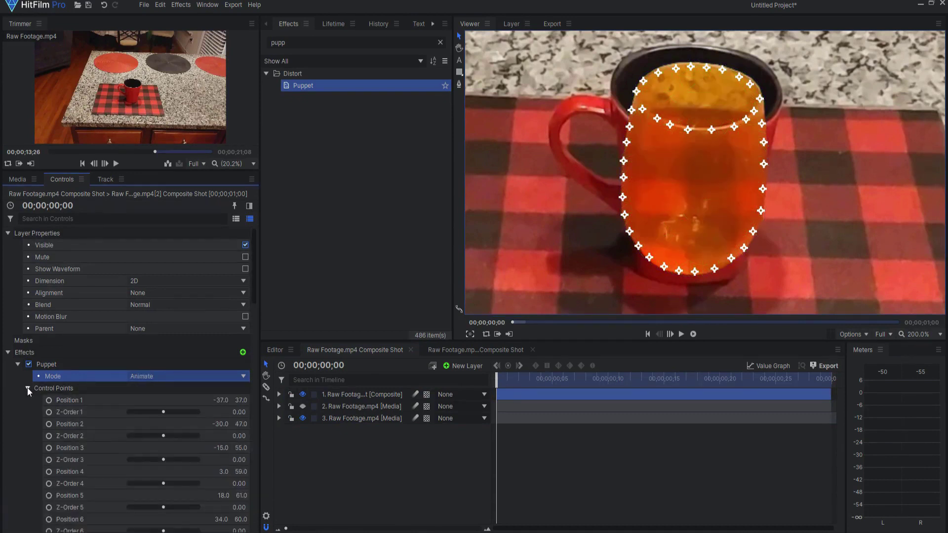
click(75, 399)
scroll(80, 412, down, 10)
scroll(83, 414, down, 5)
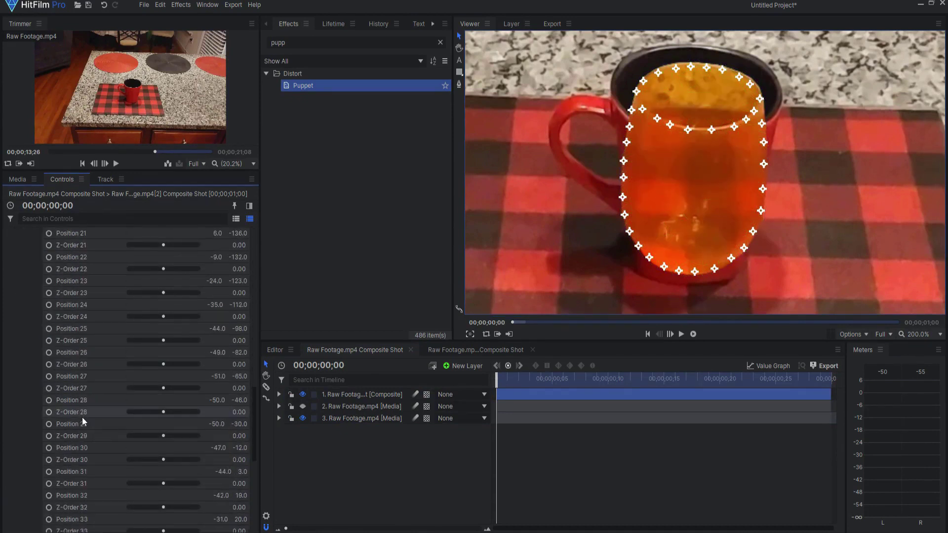
scroll(82, 417, down, 5)
scroll(79, 422, down, 2)
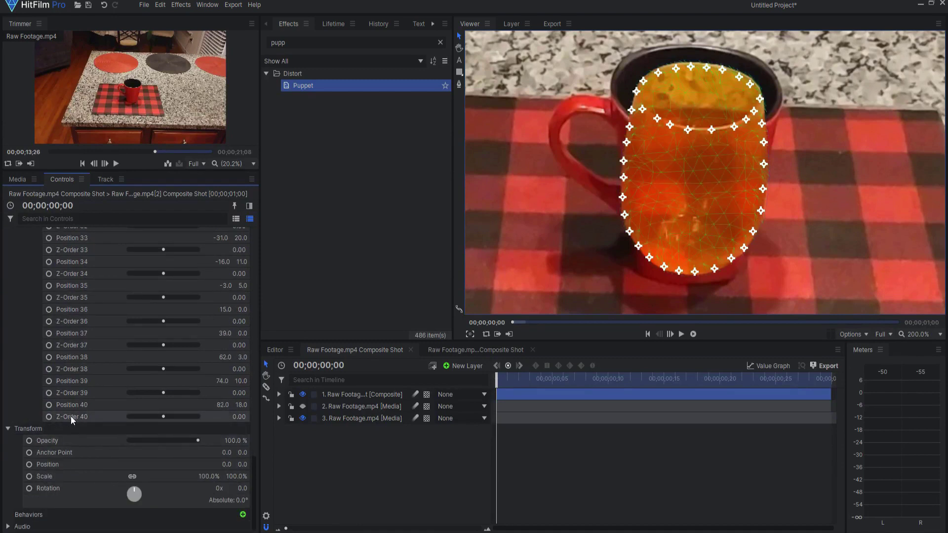
shift+click(71, 416)
click(48, 417)
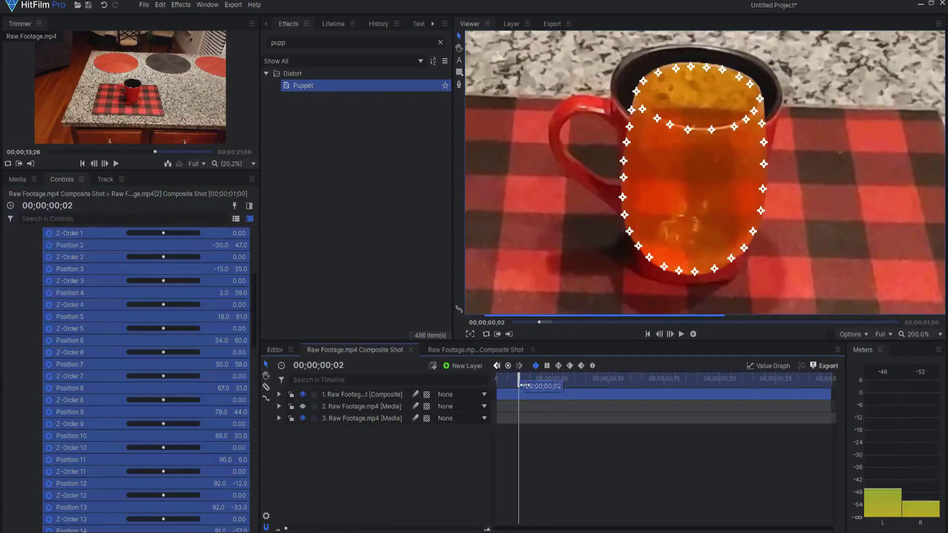
- At the last frame, drag the rim and outline pins toward the mug, forming its handle
drag(498, 382, 837, 377)
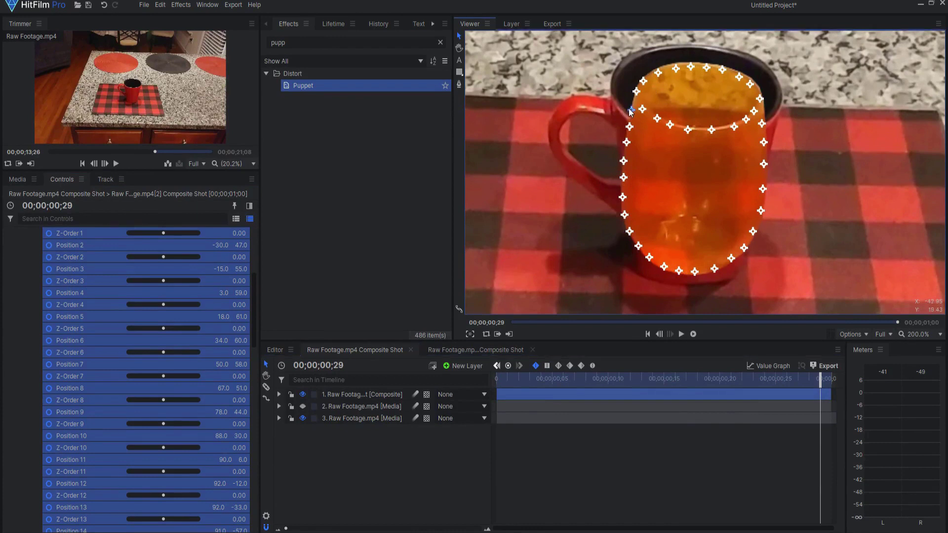
mouse_move(630, 110)
mouse_down()
mouse_move(609, 99)
mouse_move(623, 58)
mouse_move(716, 46)
mouse_up()
mouse_move(739, 77)
mouse_down()
mouse_move(737, 50)
mouse_move(772, 70)
mouse_move(781, 94)
mouse_up()
mouse_move(761, 123)
mouse_down()
mouse_move(777, 125)
mouse_move(771, 144)
mouse_up()
drag(730, 264, 560, 163)
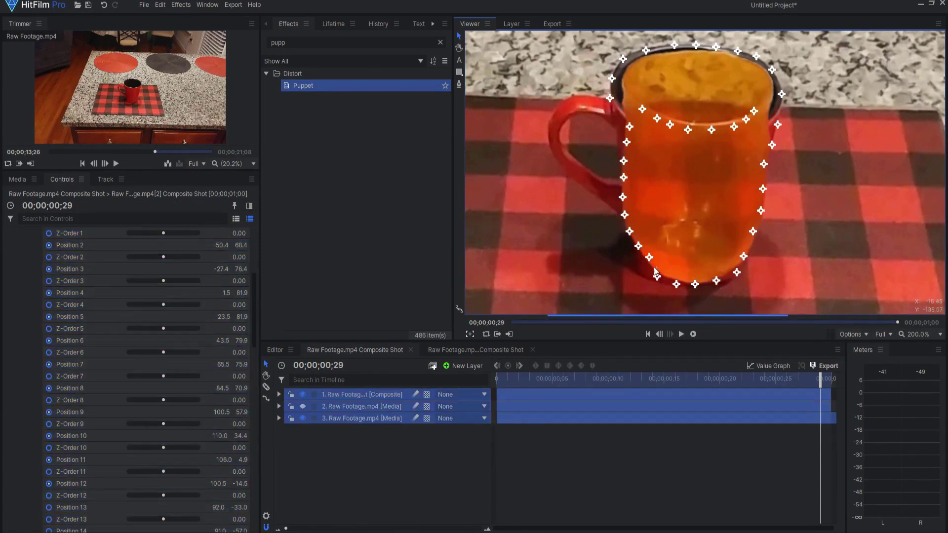
drag(626, 143, 548, 134)
mouse_move(628, 126)
mouse_down()
mouse_move(560, 106)
mouse_move(614, 87)
mouse_move(629, 106)
mouse_up()
drag(657, 118, 643, 117)
- Fine-tune the rim, handle and top pins to the mug's shape and preview the morph
drag(754, 111, 768, 115)
mouse_move(746, 118)
mouse_down()
mouse_move(751, 124)
mouse_move(735, 130)
mouse_up()
drag(711, 130, 712, 133)
drag(693, 128, 667, 128)
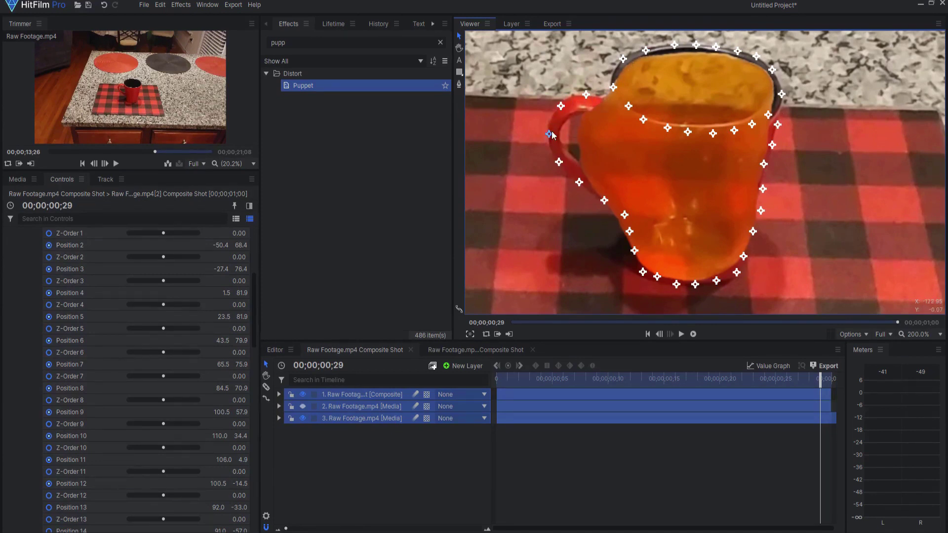
drag(551, 134, 504, 129)
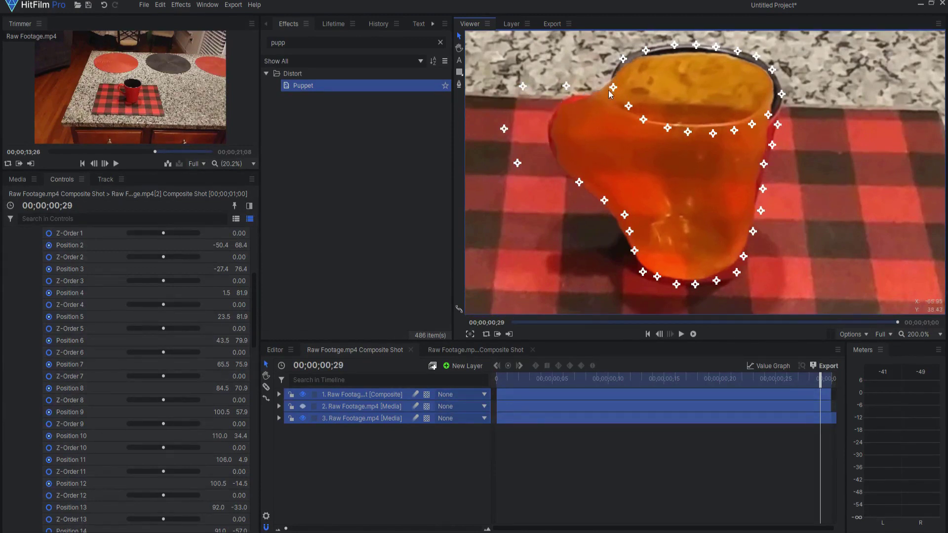
mouse_move(611, 93)
mouse_down()
mouse_move(791, 134)
mouse_move(657, 287)
mouse_move(592, 145)
mouse_up()
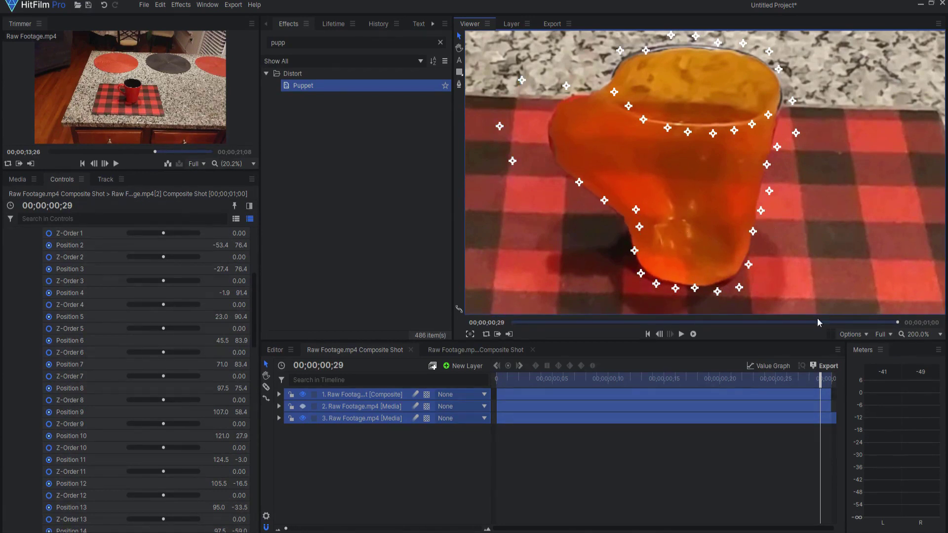
key(space)
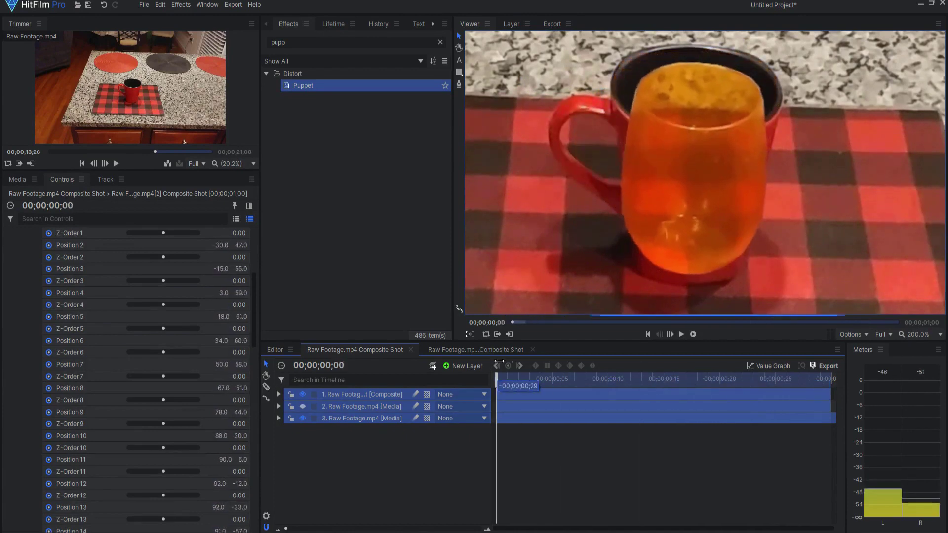
click(334, 419)
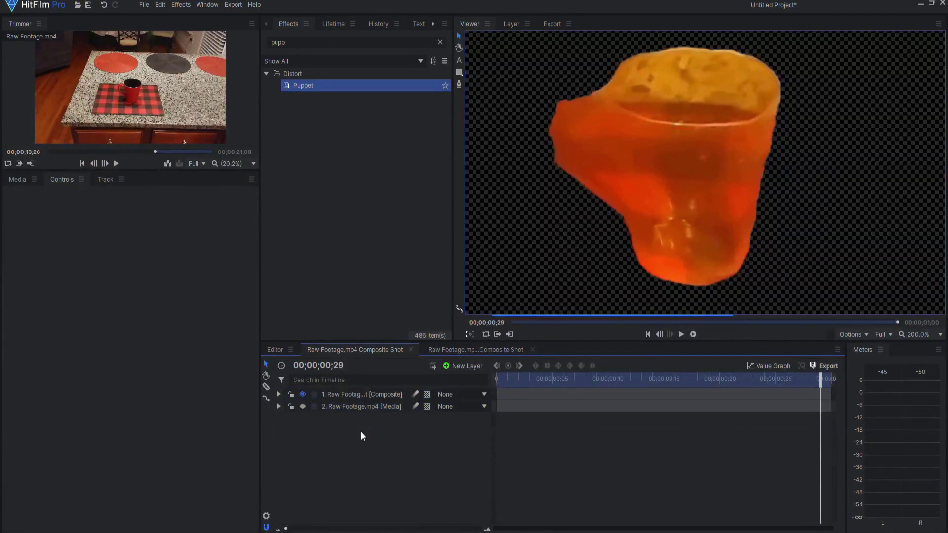
- Turn on the kitchen background layer and scrub back through the morph
click(302, 407)
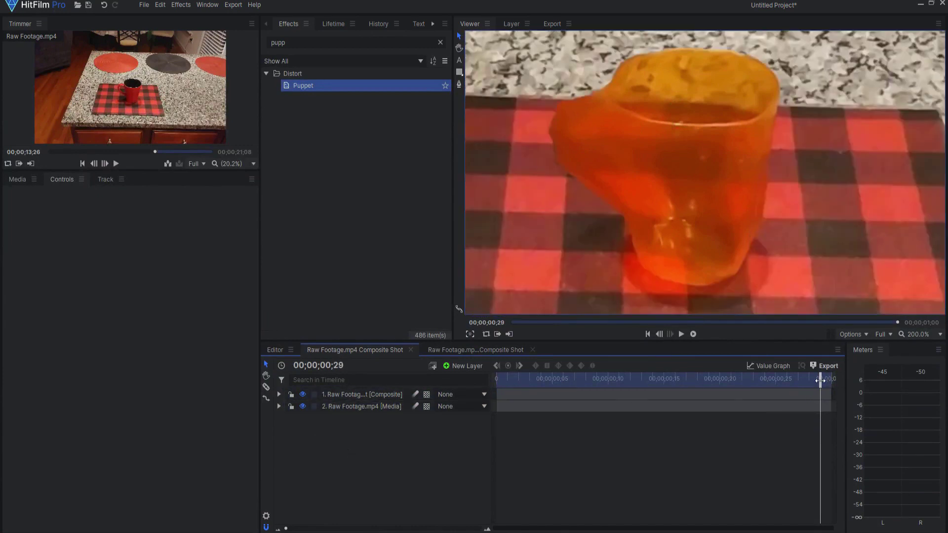
drag(820, 380, 478, 380)
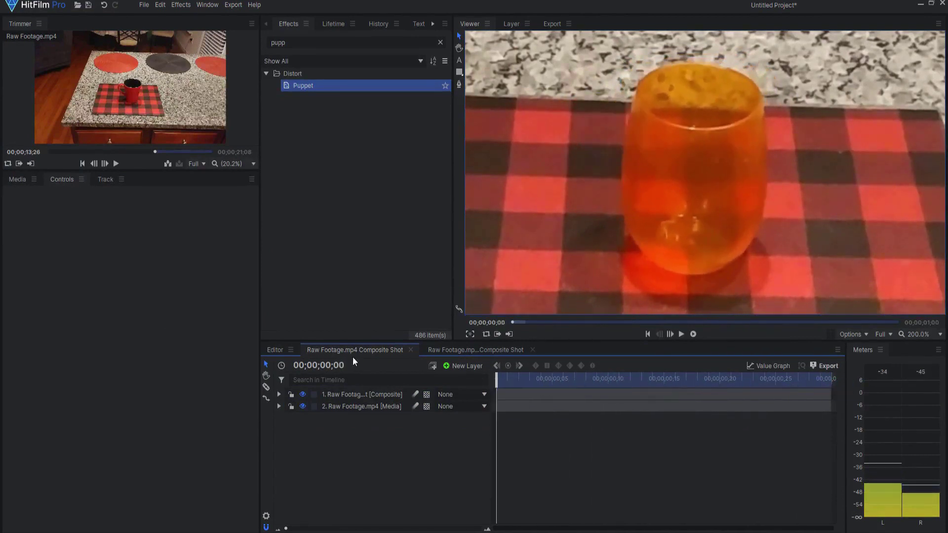
click(273, 350)
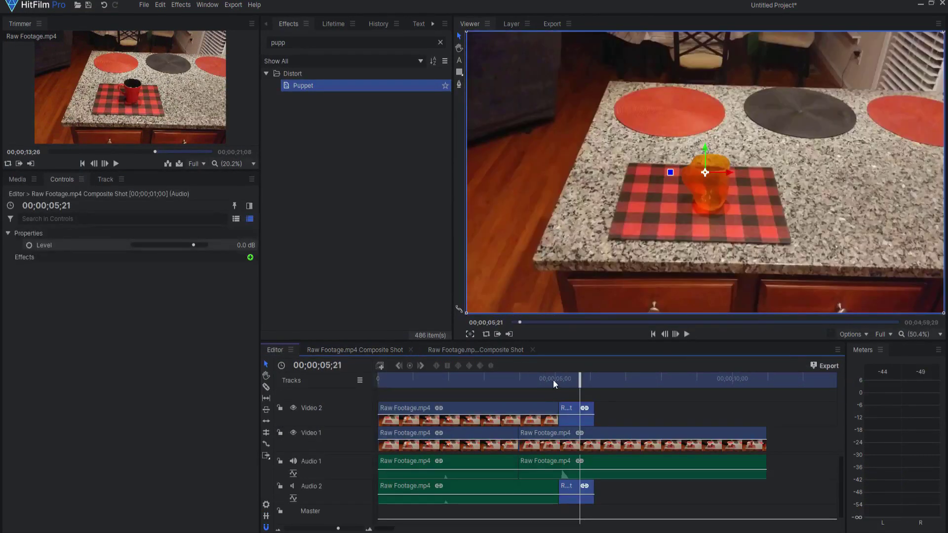
mouse_move(554, 380)
mouse_down()
mouse_move(603, 377)
mouse_move(577, 379)
mouse_up()
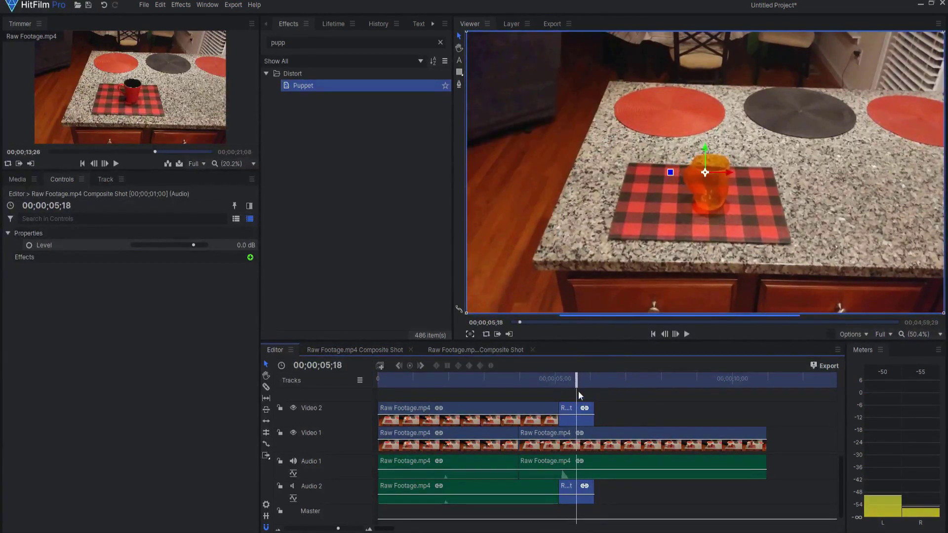
click(569, 410)
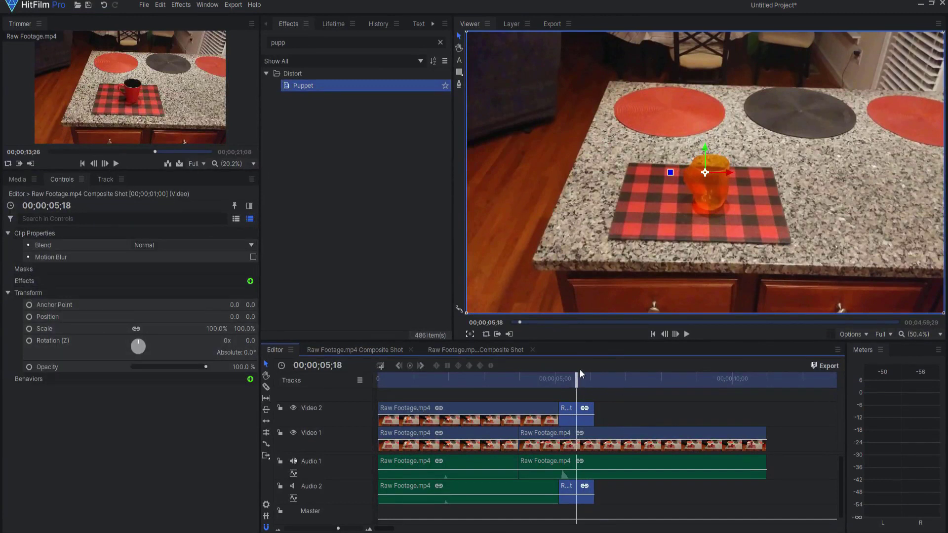
drag(576, 378, 550, 379)
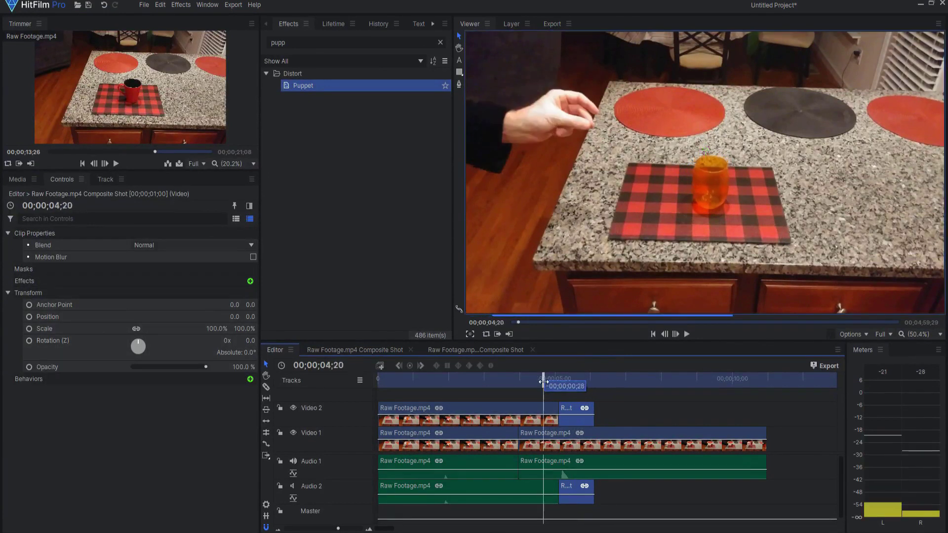
click(546, 408)
click(52, 280)
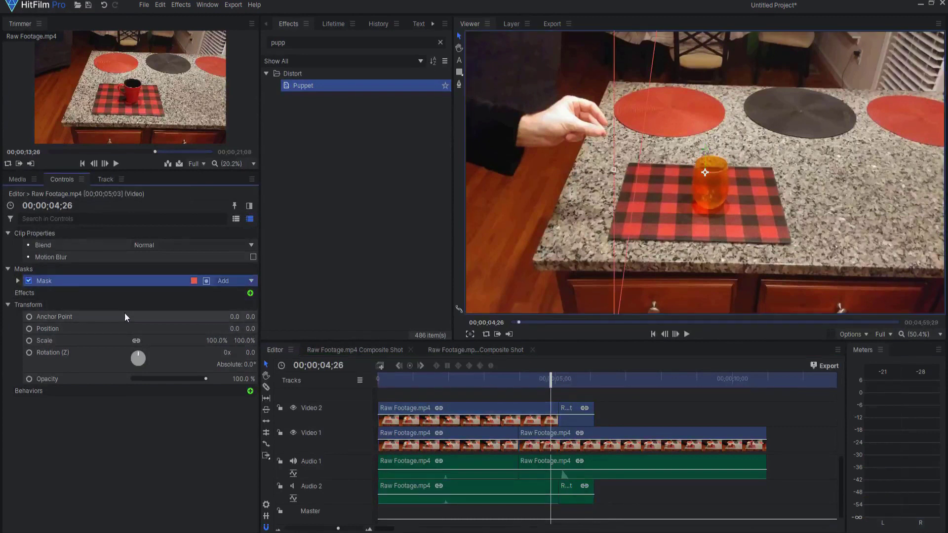
click(569, 408)
drag(550, 380, 588, 378)
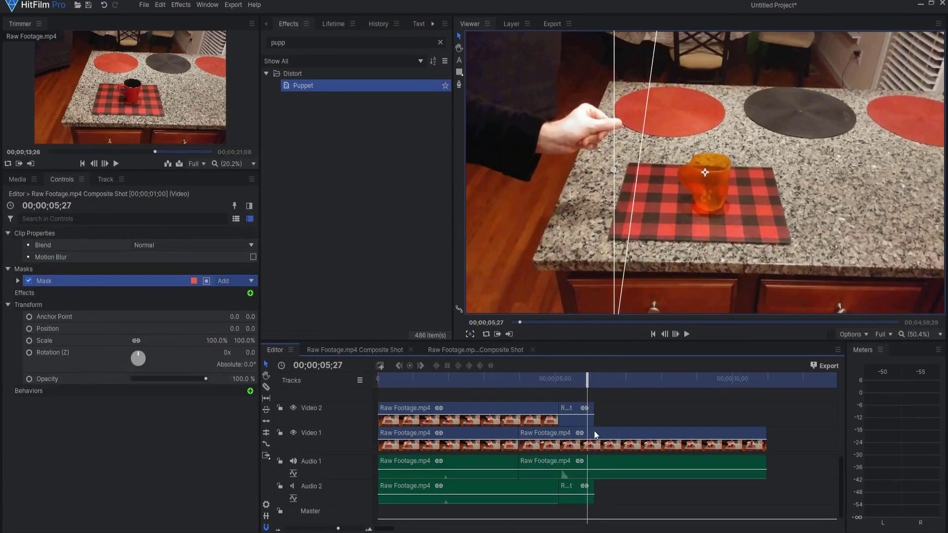
- In the composite shot, check the glass with the background hidden and fit the preview frame
click(376, 349)
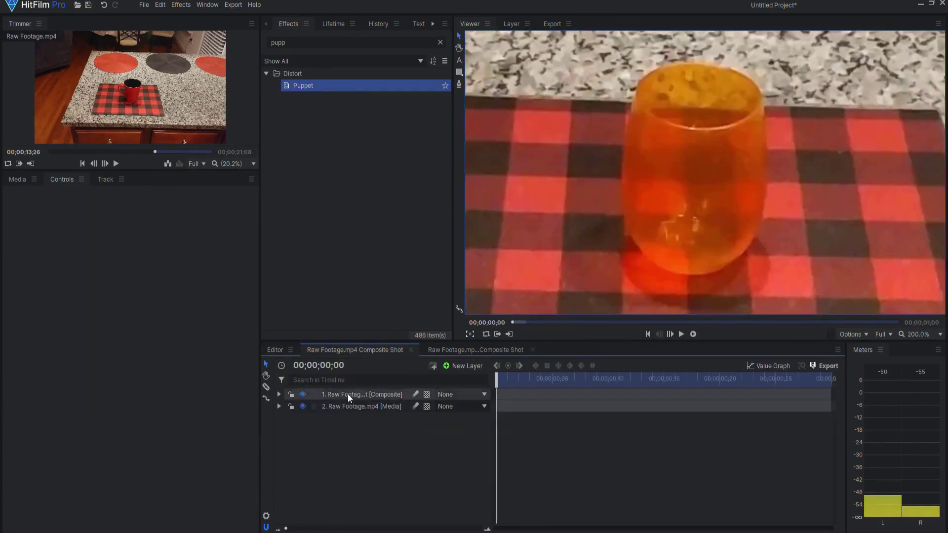
click(303, 407)
click(303, 406)
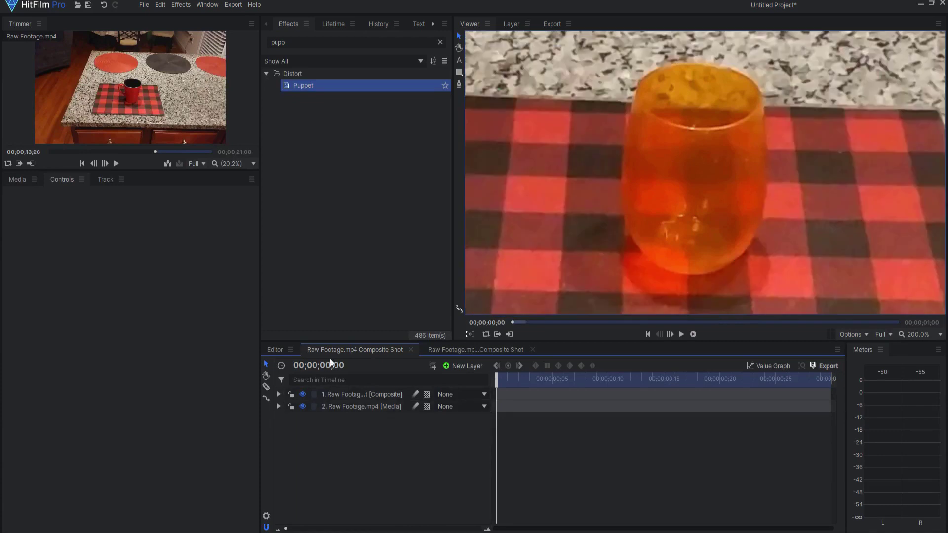
click(919, 334)
click(916, 513)
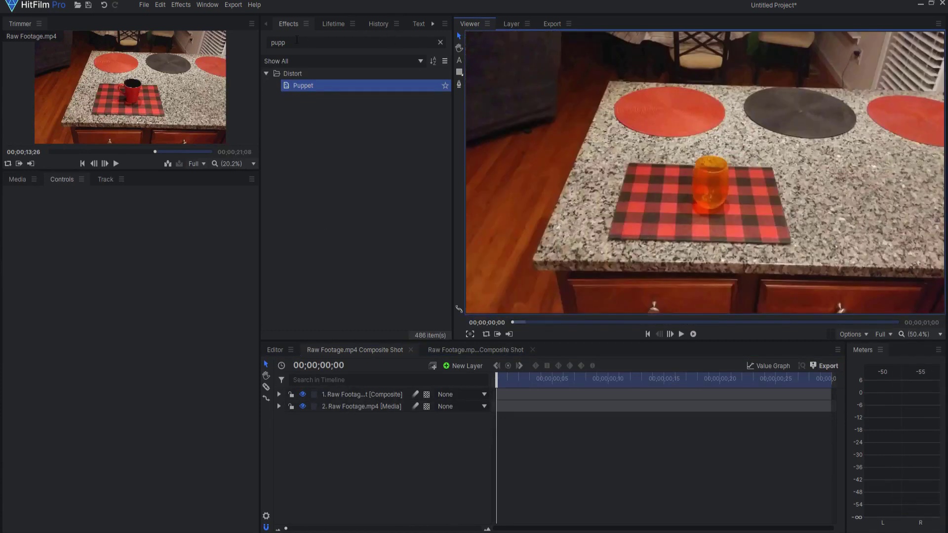
- Apply the Glow effect to the warped glass layer
drag(296, 42, 266, 45)
text(w)
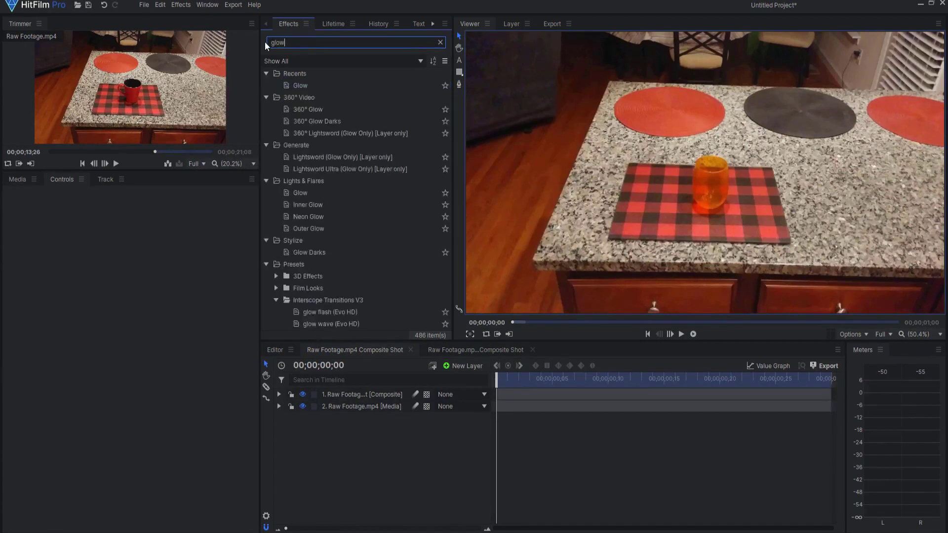
click(300, 86)
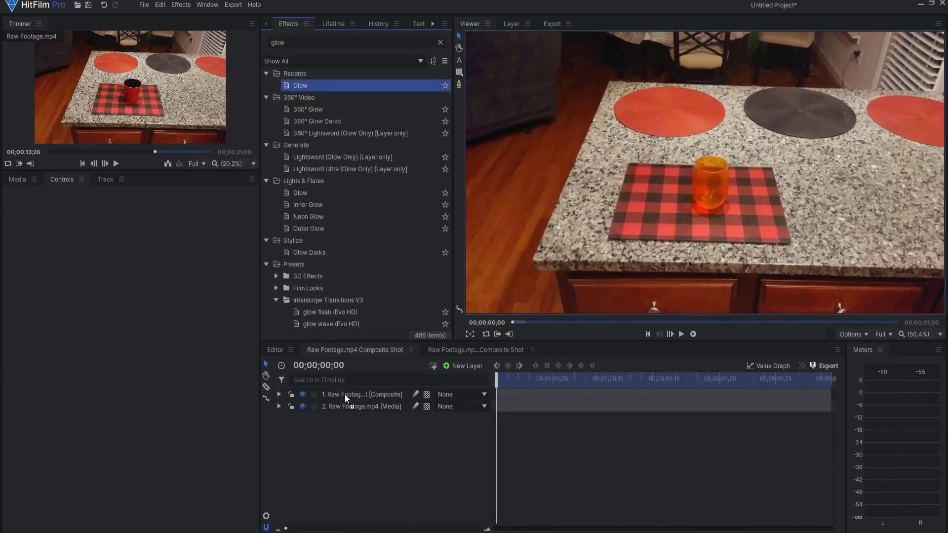
drag(344, 394, 348, 393)
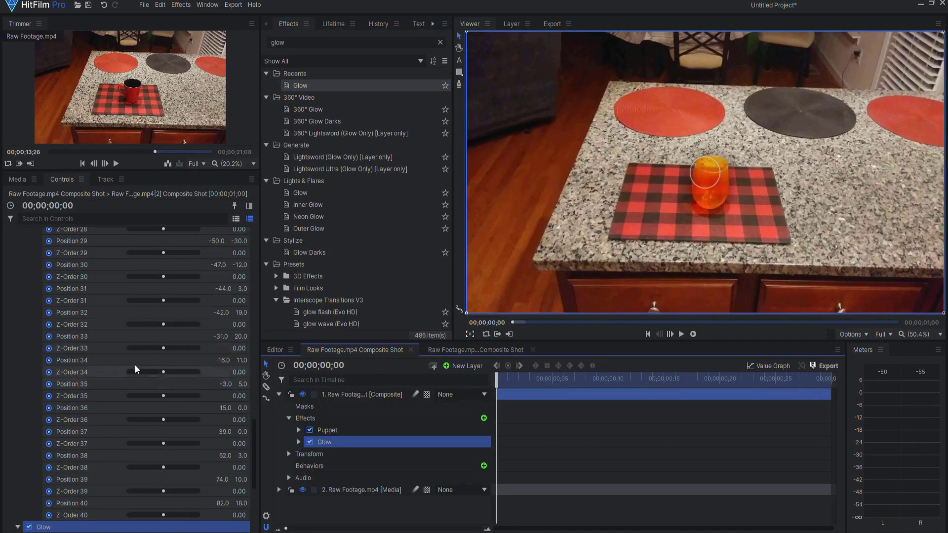
scroll(30, 274, up, 10)
scroll(27, 269, up, 10)
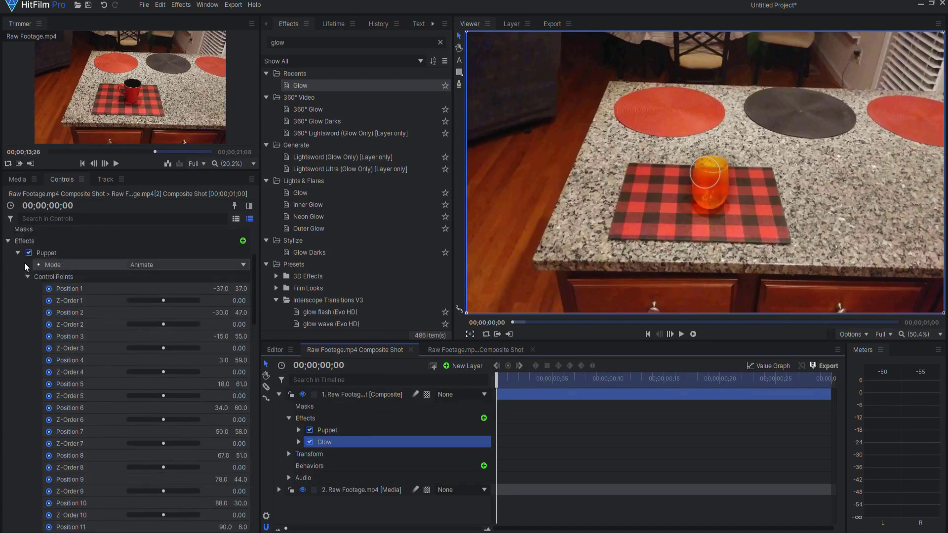
click(17, 253)
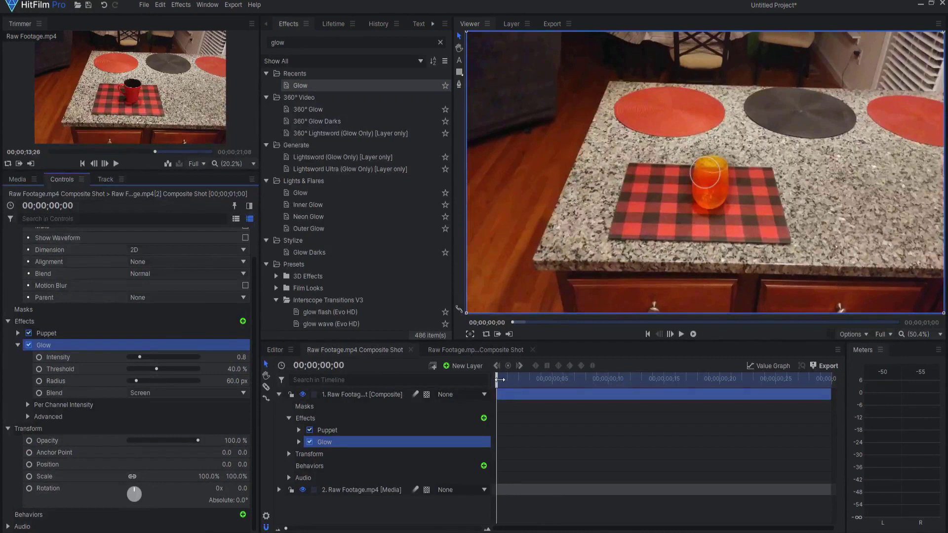
- Keyframe Glow intensity from 0 at frame 19 to 1.3 at the last frame, raising the threshold
key(space)
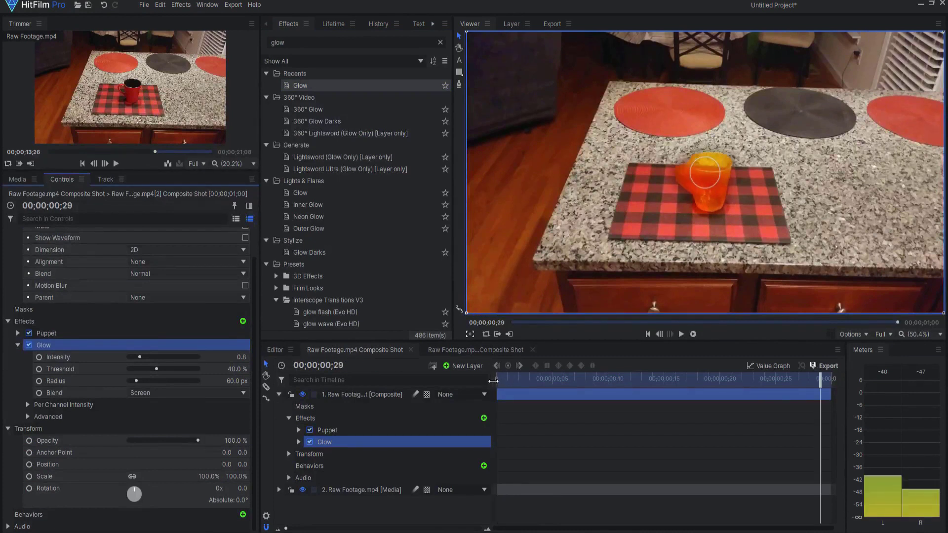
click(660, 334)
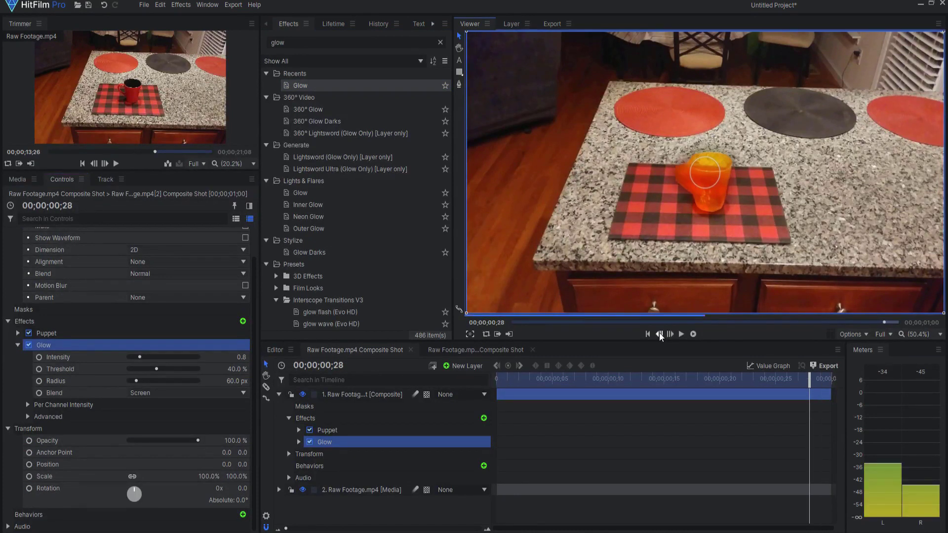
click(660, 333)
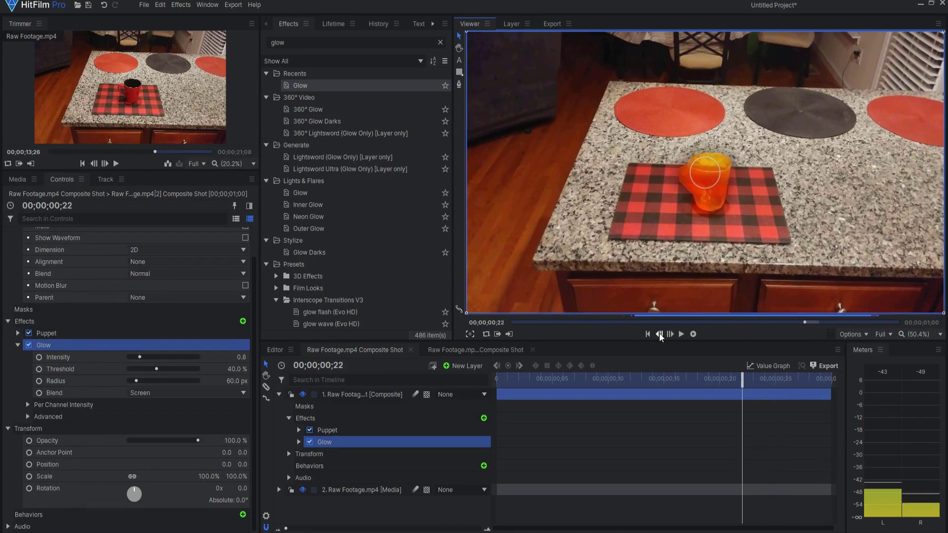
click(660, 334)
click(660, 334)
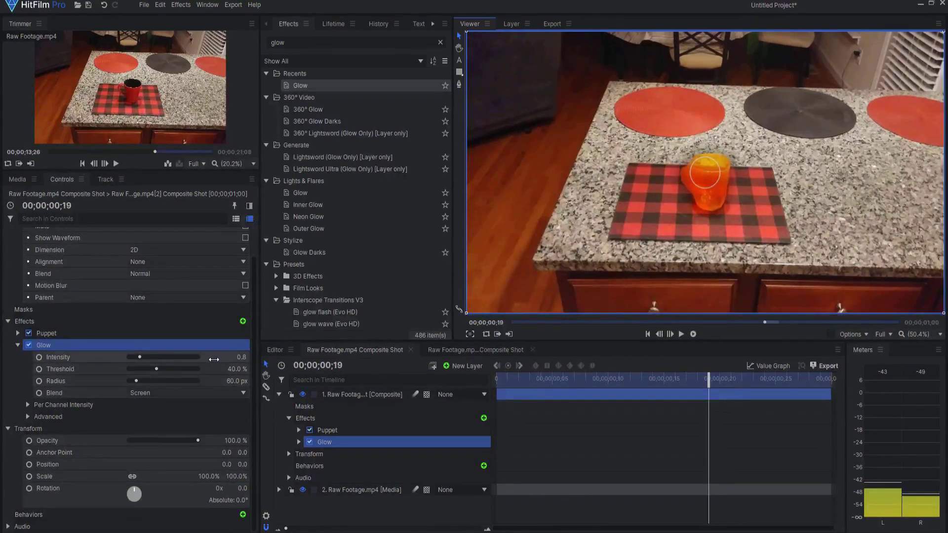
click(38, 358)
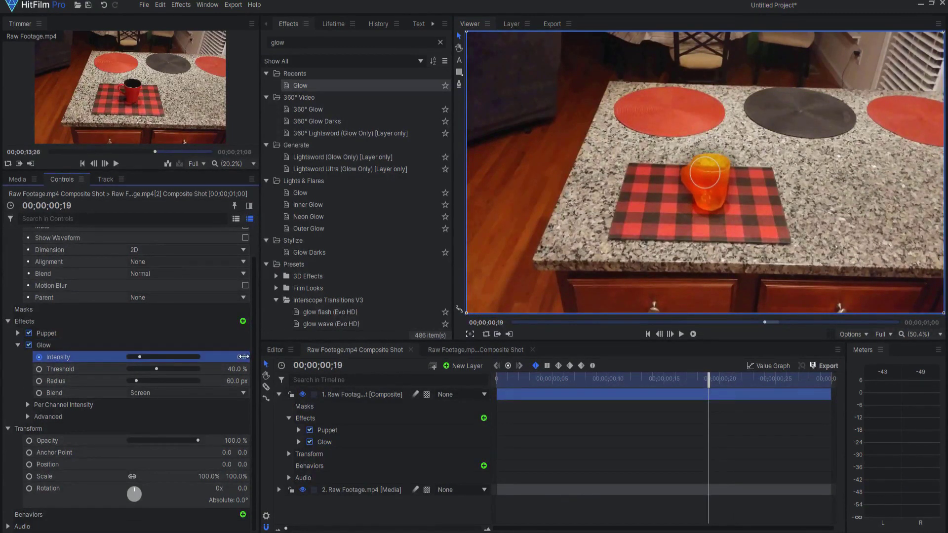
drag(243, 357, 215, 357)
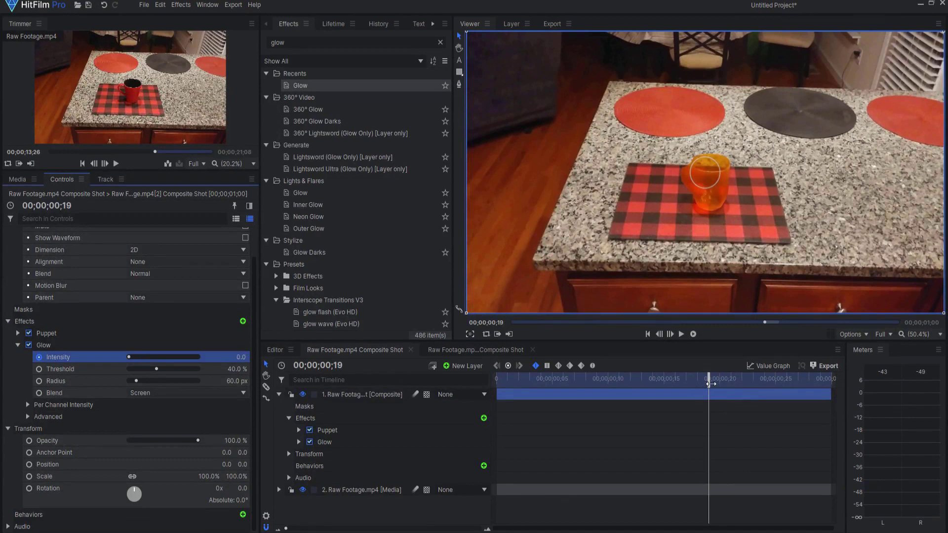
drag(710, 383, 837, 381)
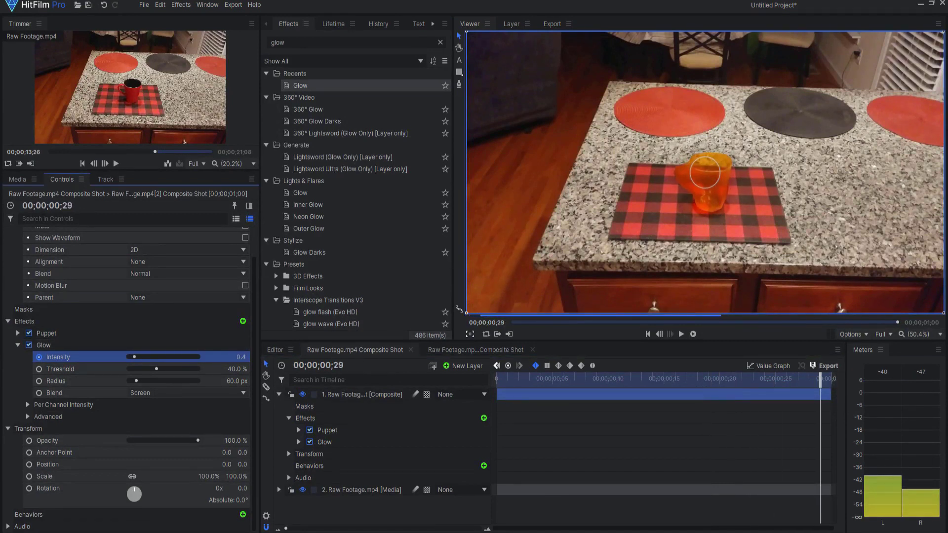
drag(241, 357, 256, 357)
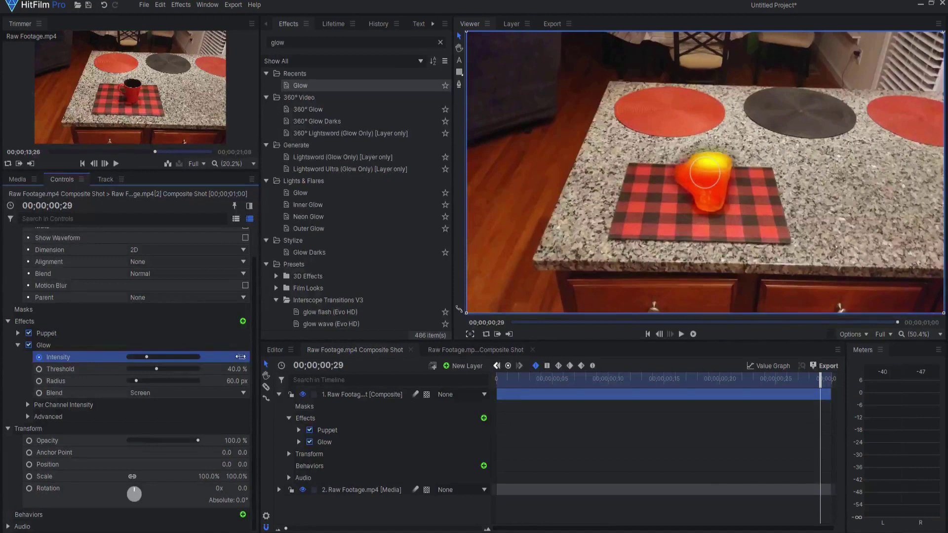
drag(236, 369, 247, 382)
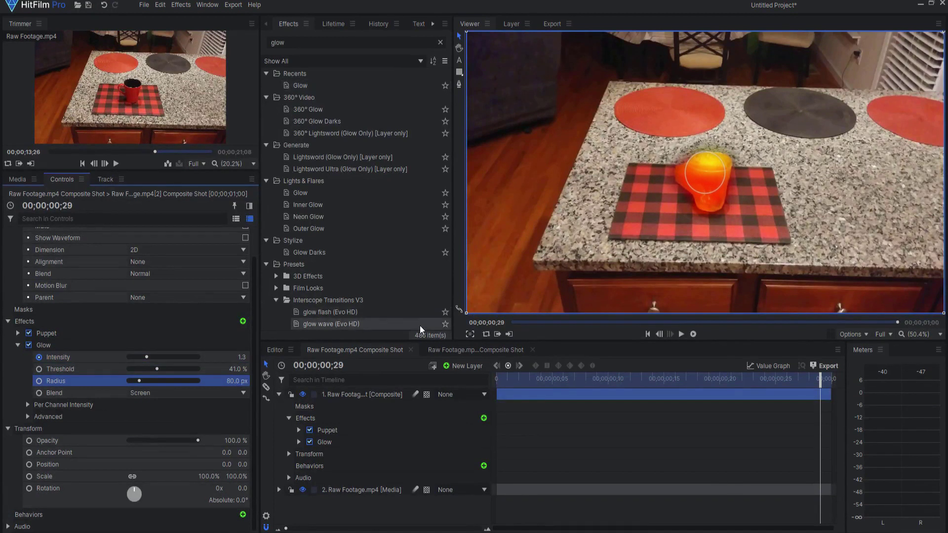
- On the main timeline, hide the mask outline and find the glowing mug frame past the snap
click(275, 349)
drag(583, 381, 589, 378)
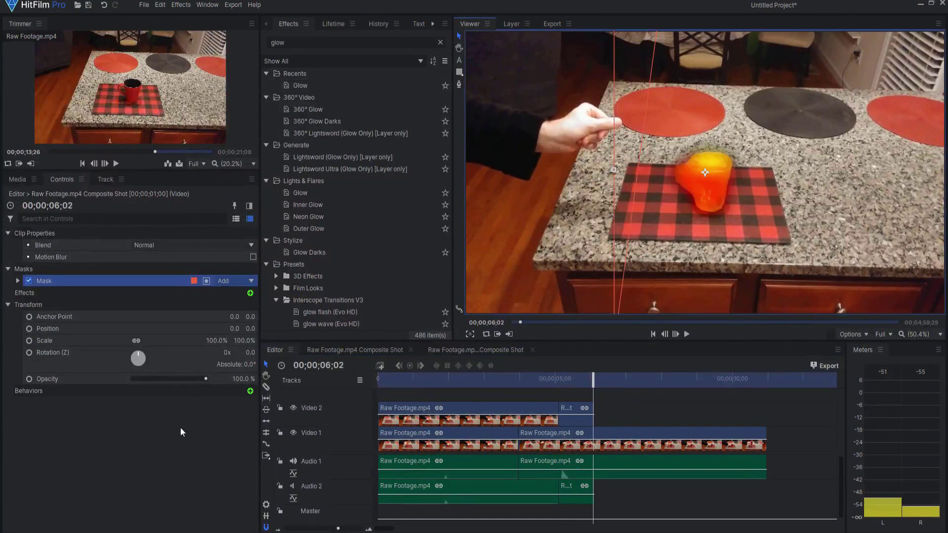
click(285, 432)
drag(593, 381, 588, 384)
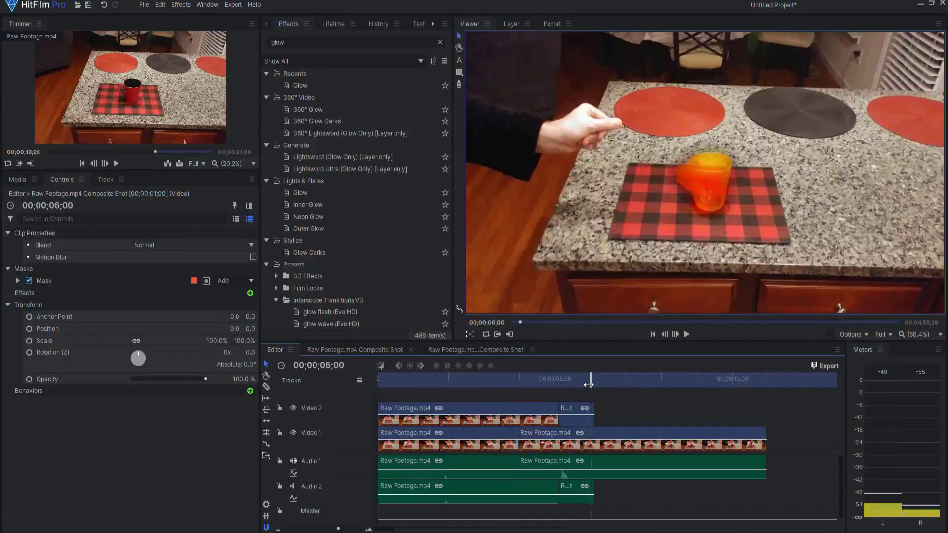
key(Right)
key(Right)
key(Right)
key(Left)
key(Left)
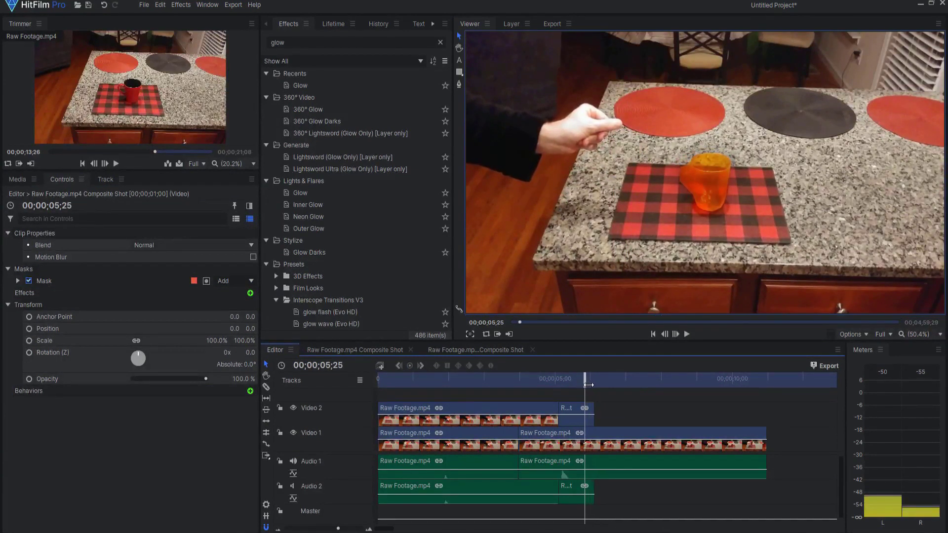
- Keyframe the overlay clip's opacity down to 0% at its last frame and preview the fade
click(28, 379)
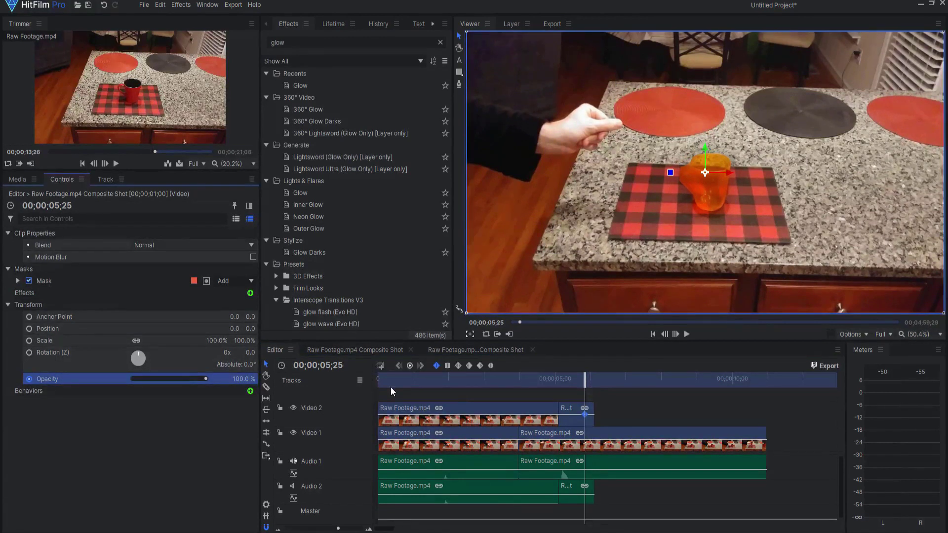
key(Page_Down)
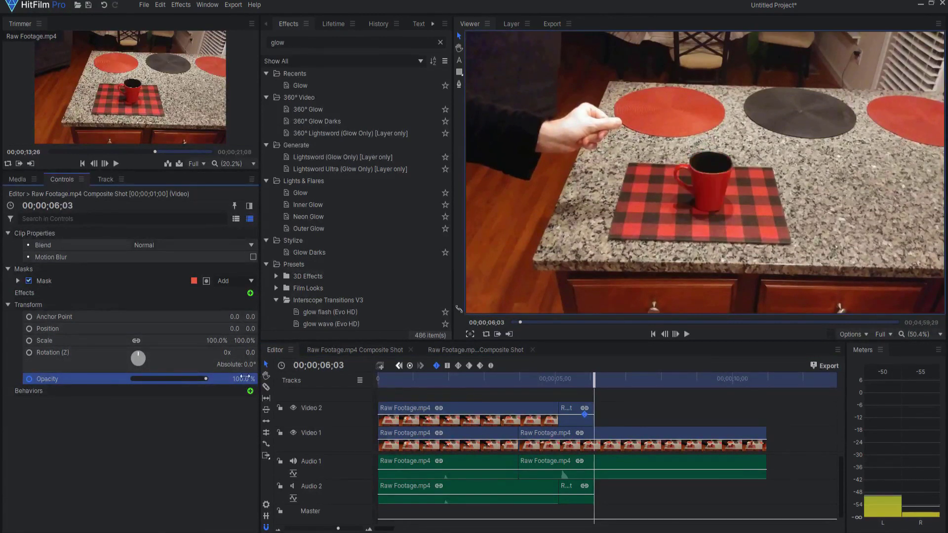
drag(187, 378, 132, 379)
drag(579, 378, 597, 380)
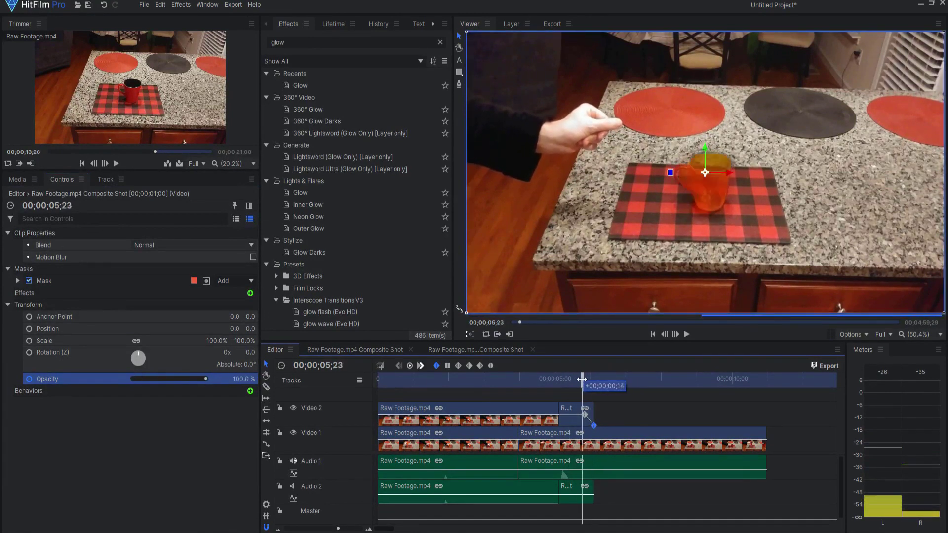
mouse_move(597, 377)
mouse_down()
mouse_move(576, 378)
mouse_move(593, 376)
mouse_up()
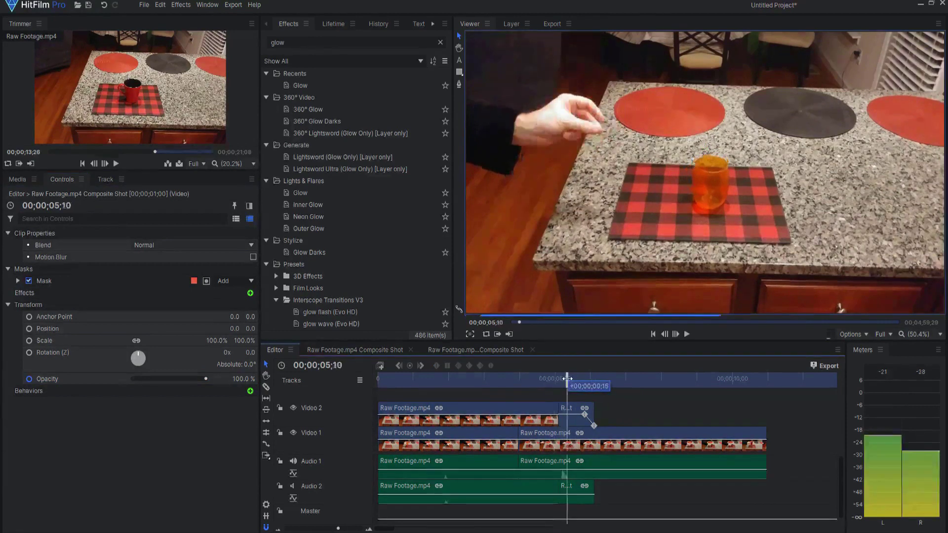